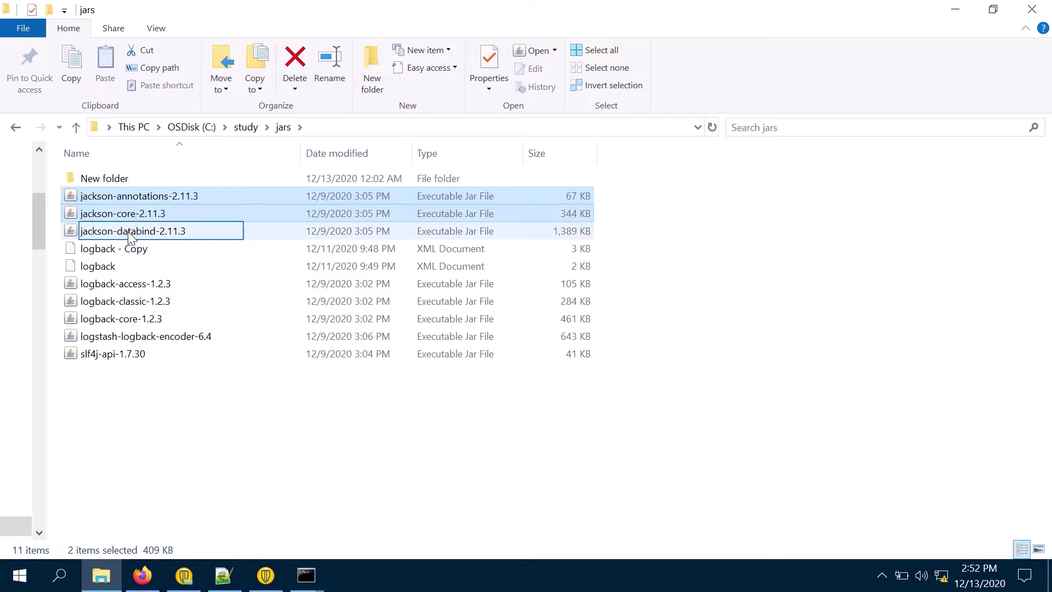
Step: Select the three jackson jars, three logback jars and the logstash-logback-encoder jar, and copy them
{"action": "left_click", "coordinate": [134, 230], "text": "ctrl"}
{"action": "key", "text": "ctrl+Down"}
{"action": "key", "text": "ctrl+Down"}
{"action": "key", "text": "ctrl+Down"}
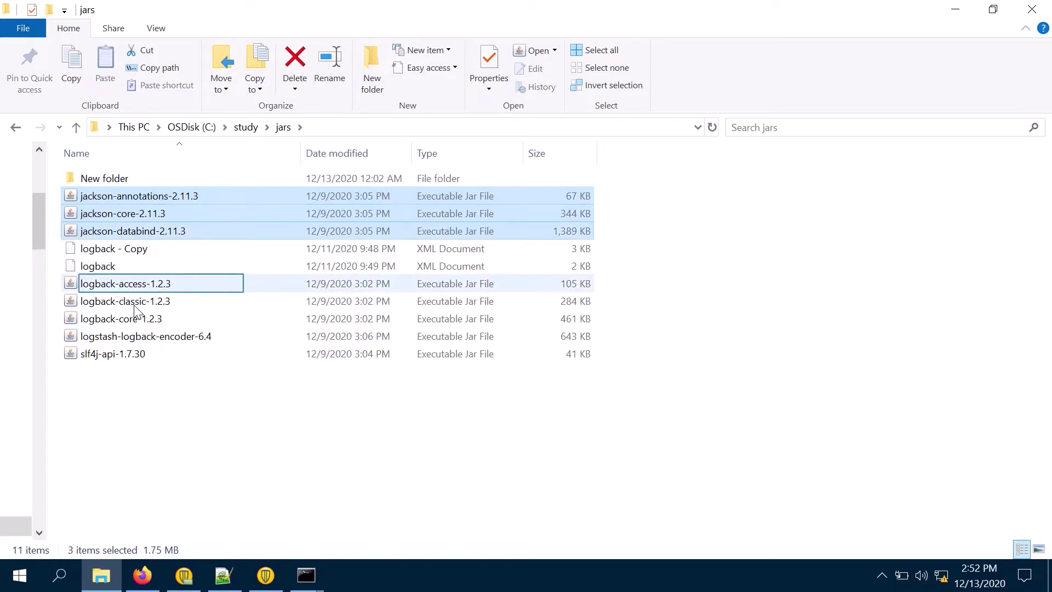
{"action": "key", "text": "ctrl+space"}
{"action": "key", "text": "ctrl+Down"}
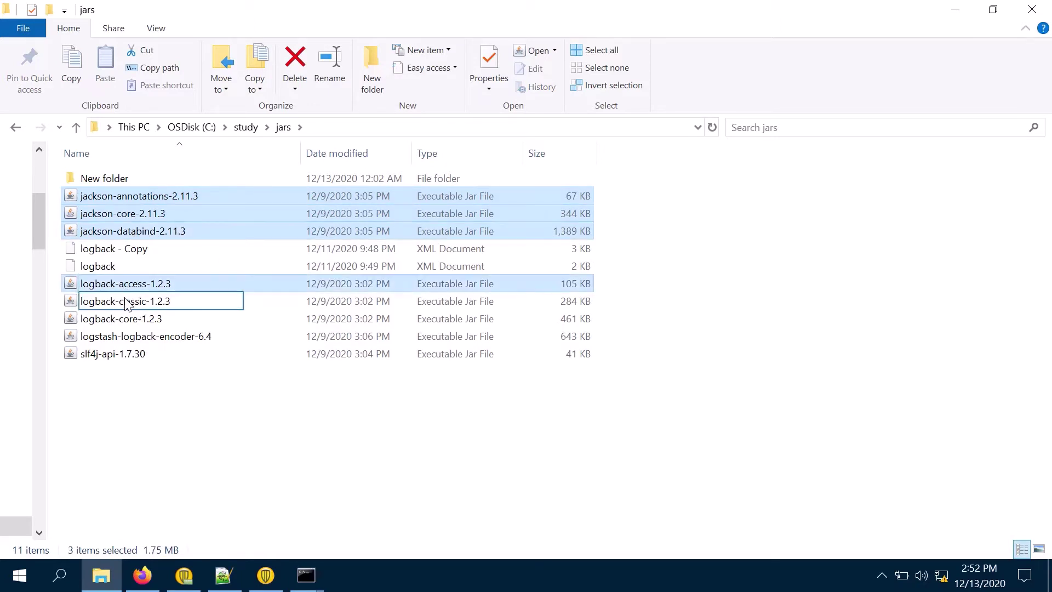
{"action": "key", "text": "ctrl+space"}
{"action": "key", "text": "ctrl+Down"}
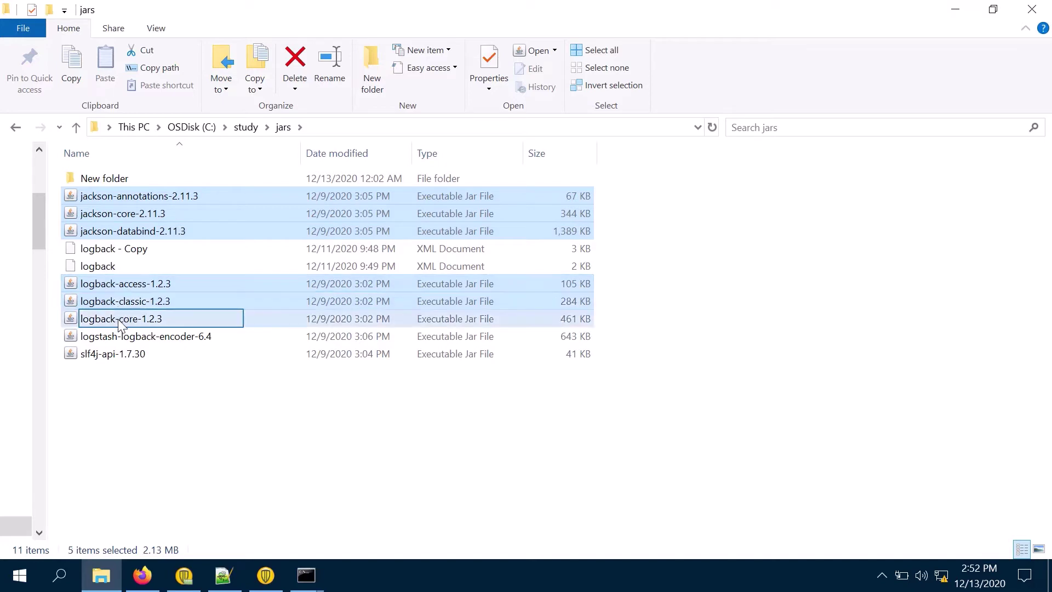
{"action": "key", "text": "ctrl+Down"}
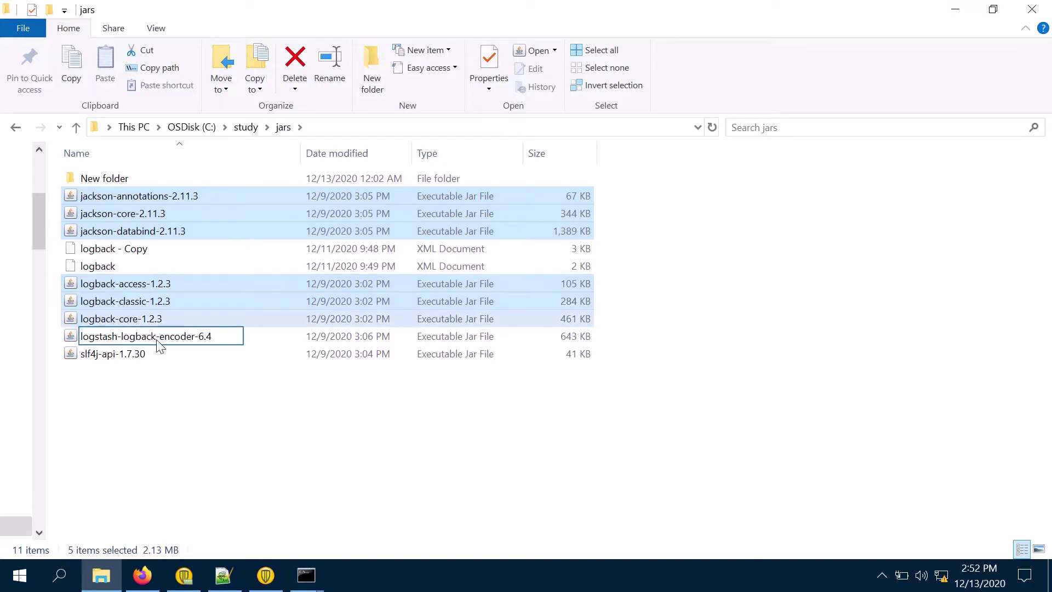
{"action": "key", "text": "ctrl+space"}
{"action": "key", "text": "ctrl+Up"}
{"action": "key", "text": "ctrl+space"}
{"action": "key", "text": "ctrl+Up"}
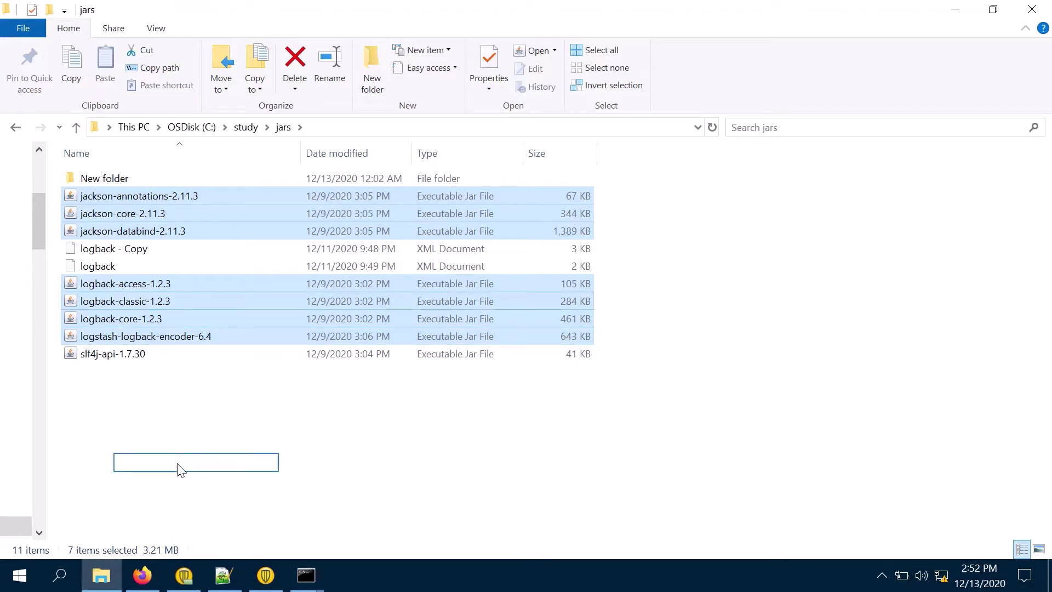
{"action": "key", "text": "ctrl+c"}
Step: Paste the seven jars into study\data-integration\lib
{"action": "left_click", "coordinate": [246, 127]}
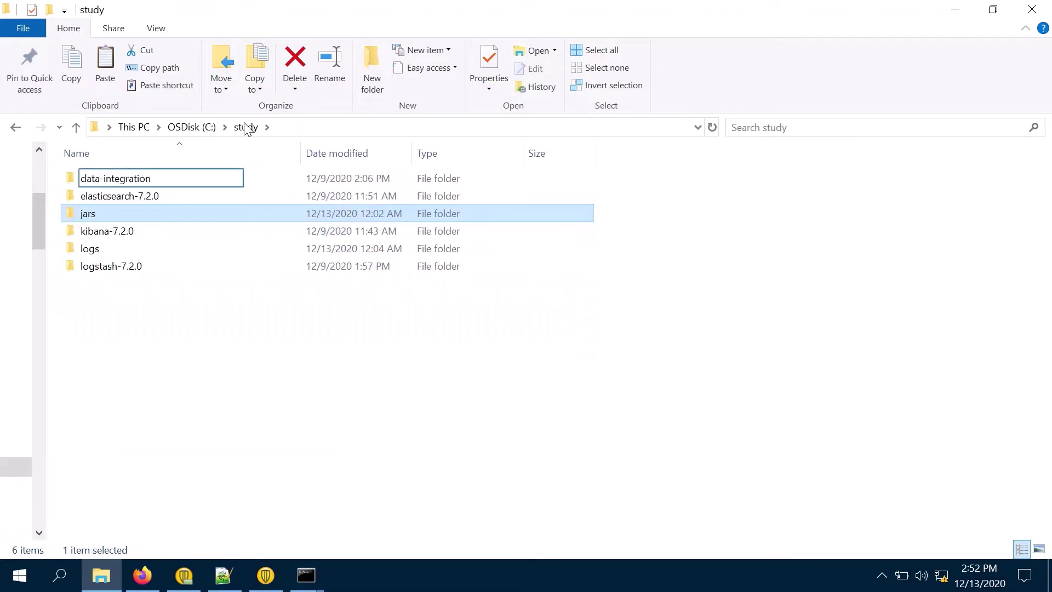
{"action": "double_click", "coordinate": [129, 183]}
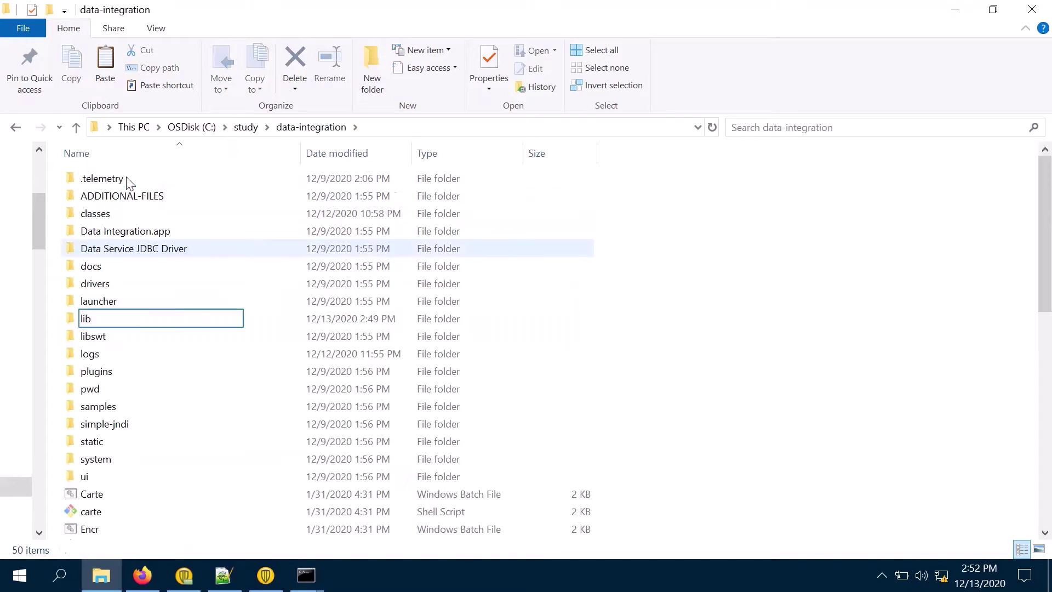
{"action": "double_click", "coordinate": [108, 323]}
{"action": "right_click", "coordinate": [793, 239]}
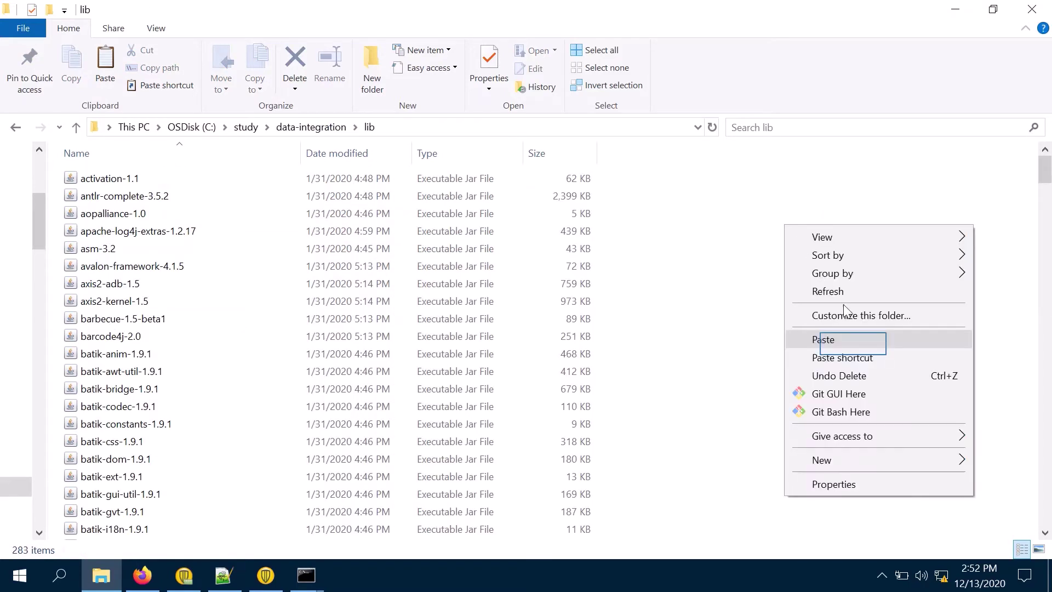
{"action": "left_click", "coordinate": [841, 338]}
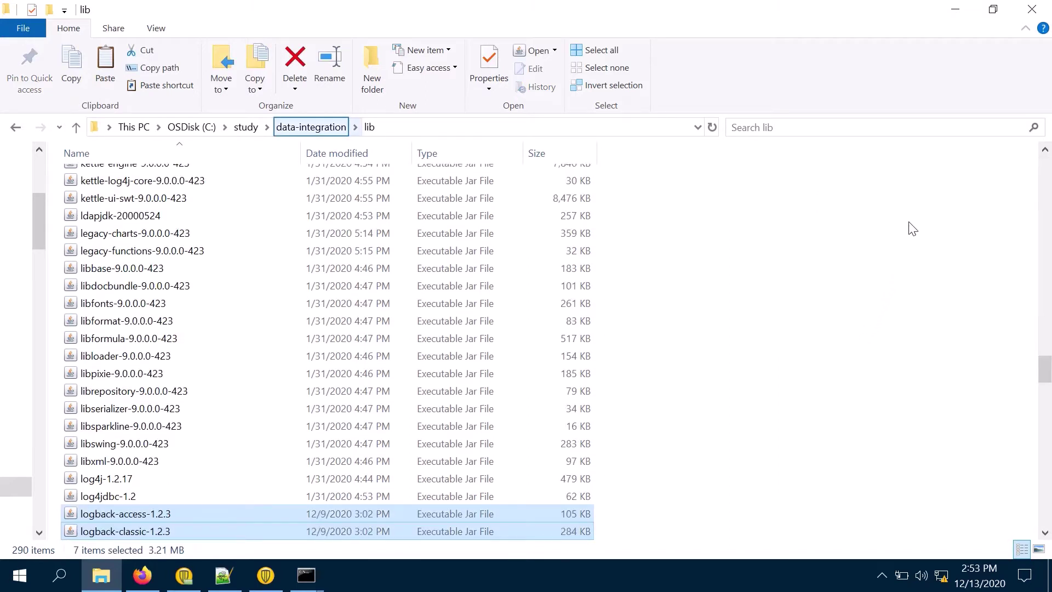
{"action": "left_click", "coordinate": [301, 129]}
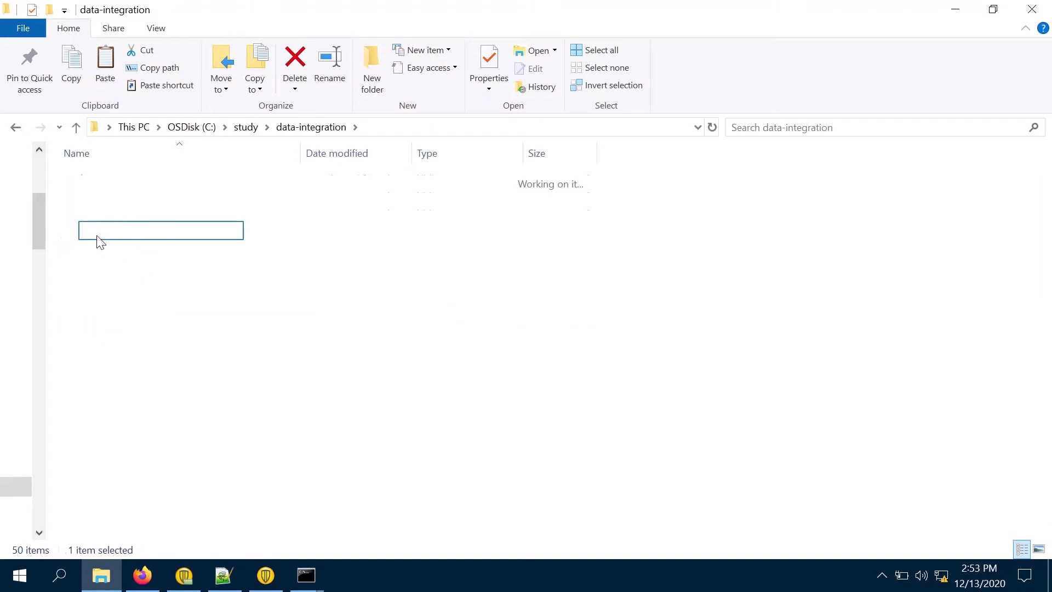
{"action": "right_click", "coordinate": [100, 235]}
Step: Open logback.xml in Notepad++ and copy the LOGSTASH_ASYNC appender block from the new 9 tab
{"action": "left_click", "coordinate": [201, 265]}
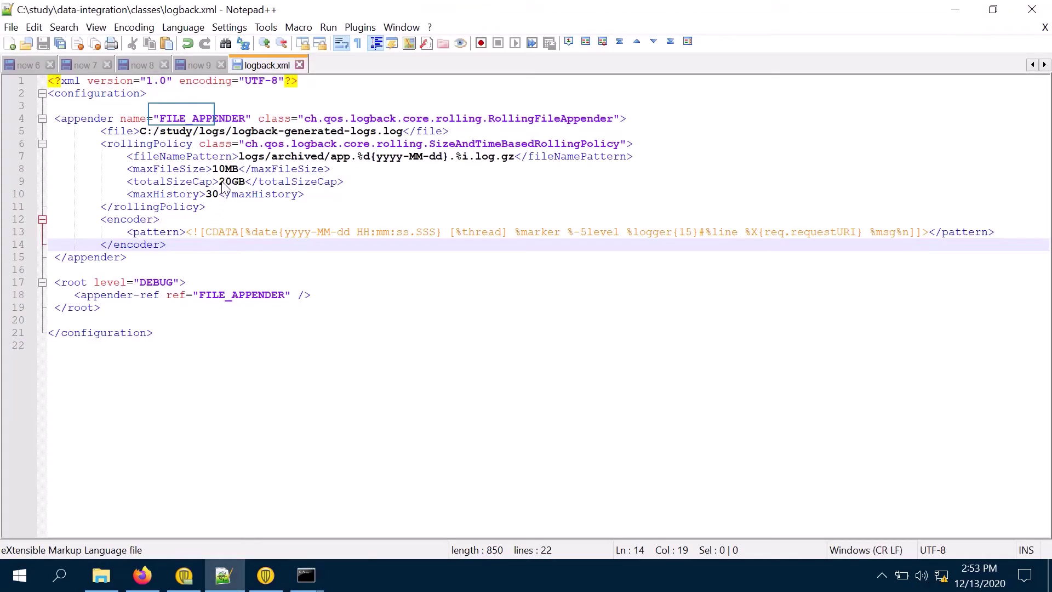
{"action": "double_click", "coordinate": [183, 119]}
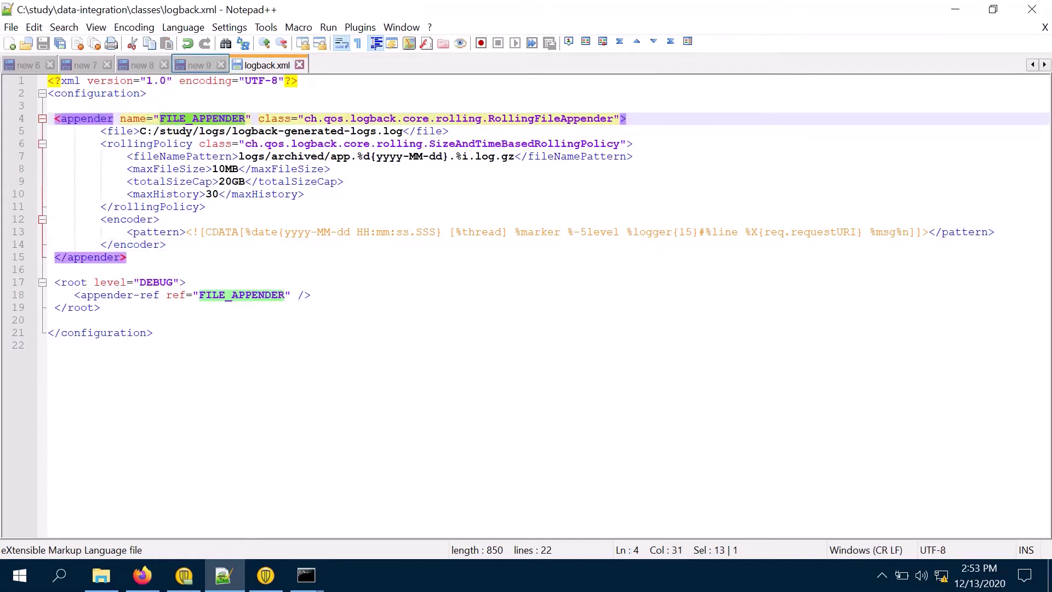
{"action": "left_click", "coordinate": [200, 65]}
{"action": "left_click", "coordinate": [45, 118]}
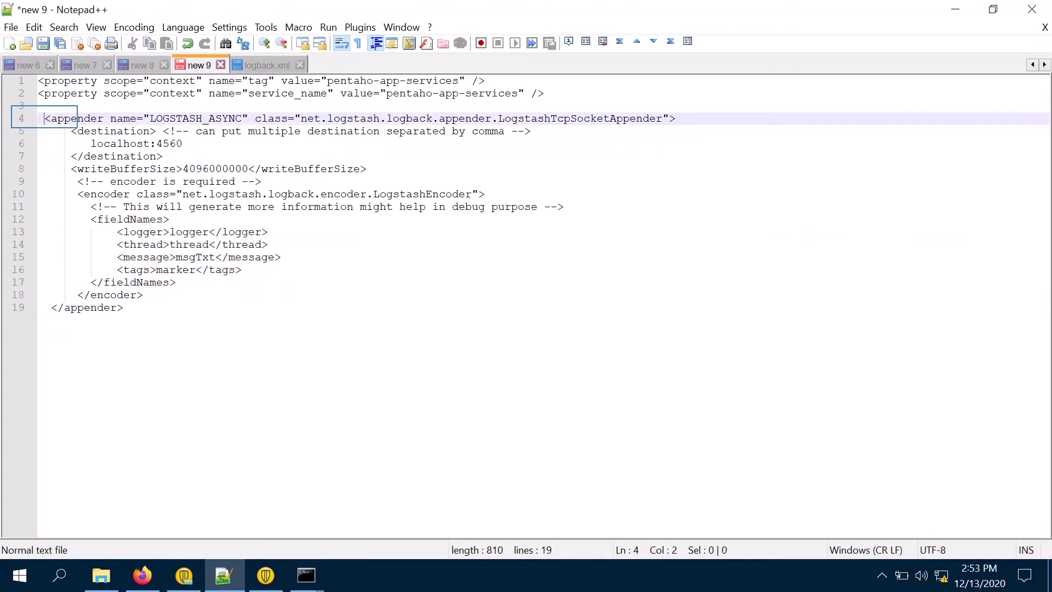
{"action": "left_click_drag", "start_coordinate": [44, 119], "coordinate": [148, 306]}
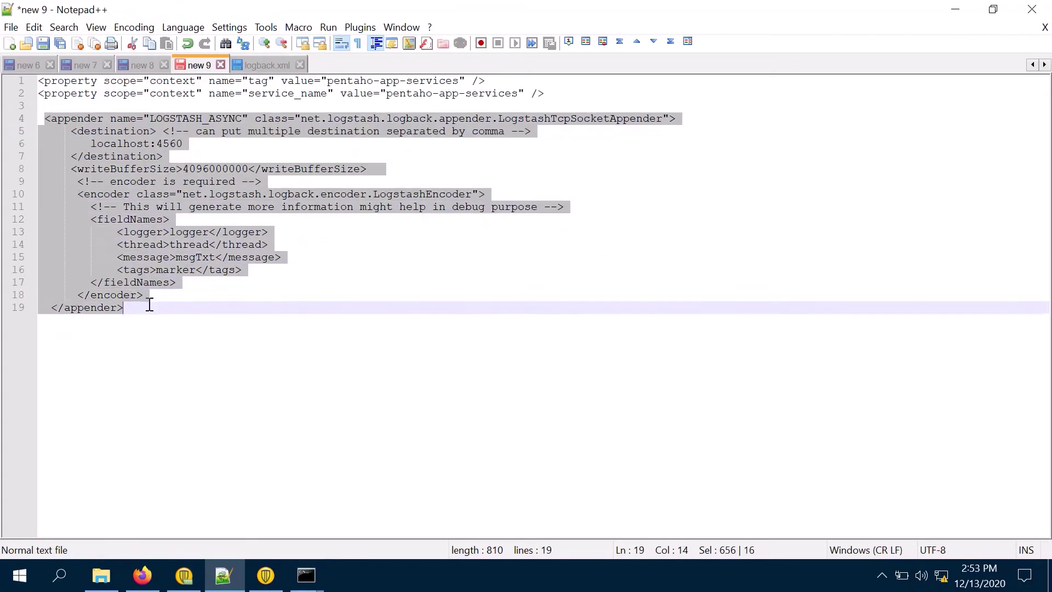
{"action": "key", "text": "Left"}
{"action": "key", "text": "ctrl+shift+End"}
Step: Paste the LOGSTASH_ASYNC appender block right after <configuration> in logback.xml
{"action": "left_click", "coordinate": [246, 65]}
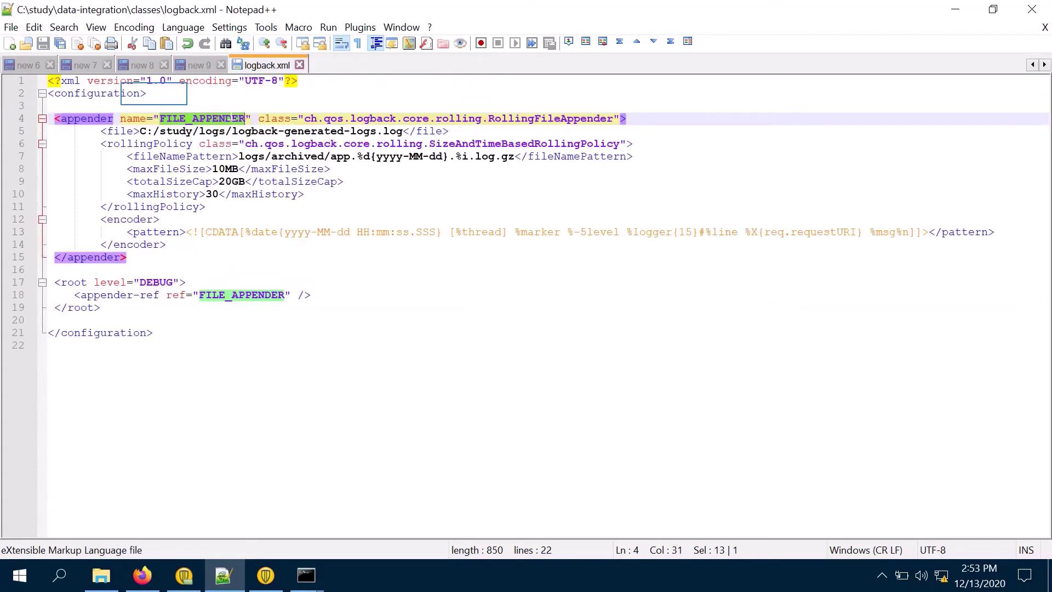
{"action": "key", "text": "Up"}
{"action": "key", "text": "Up"}
{"action": "key", "text": "Return"}
{"action": "key", "text": "Return"}
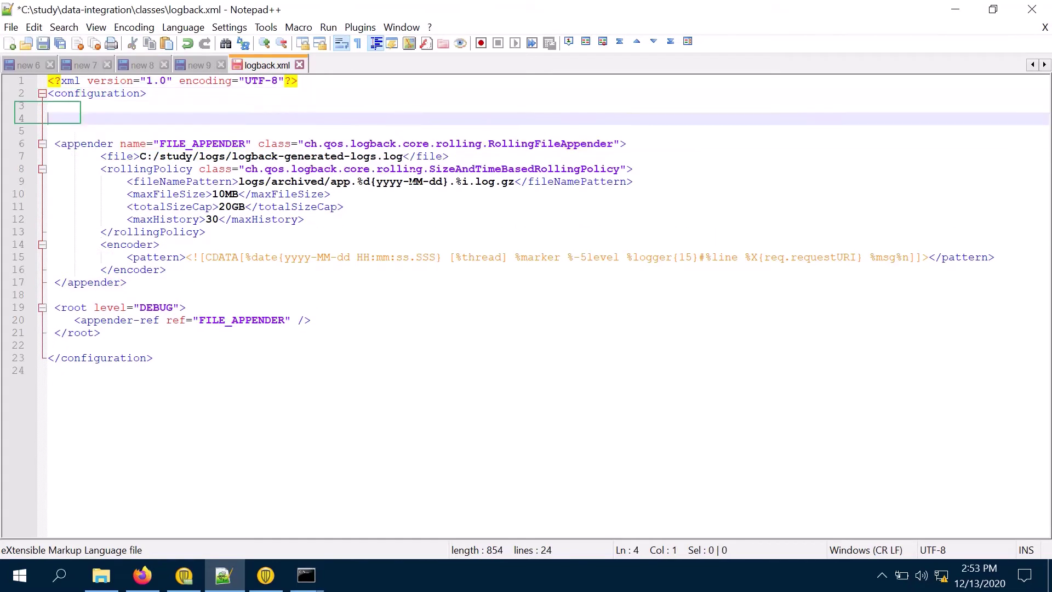
{"action": "key", "text": "ctrl+v"}
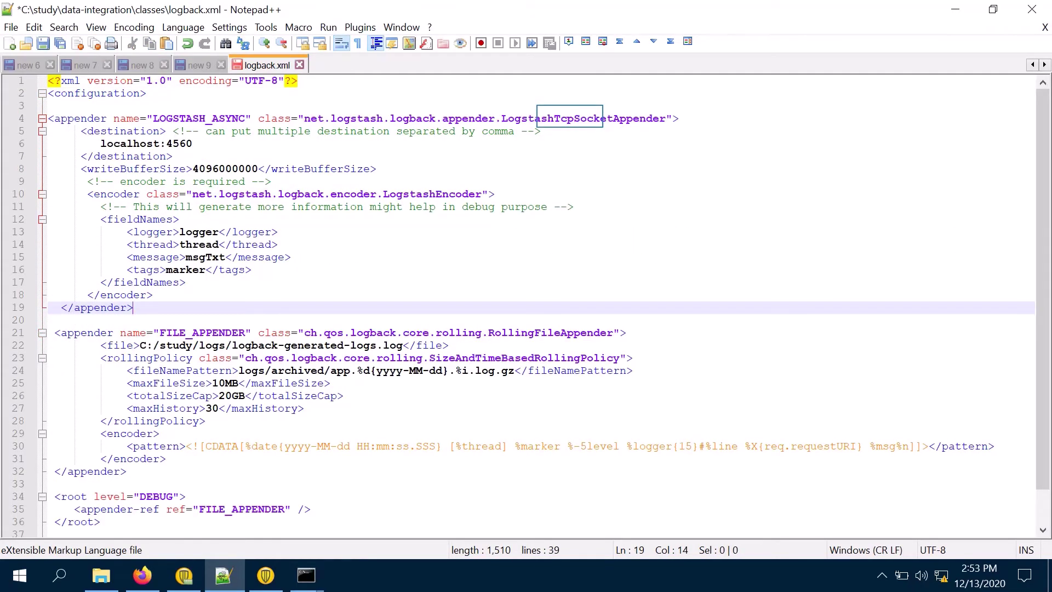
Step: Check the pasted LogstashTcpSocketAppender class and its localhost:4560 destination
{"action": "double_click", "coordinate": [568, 118]}
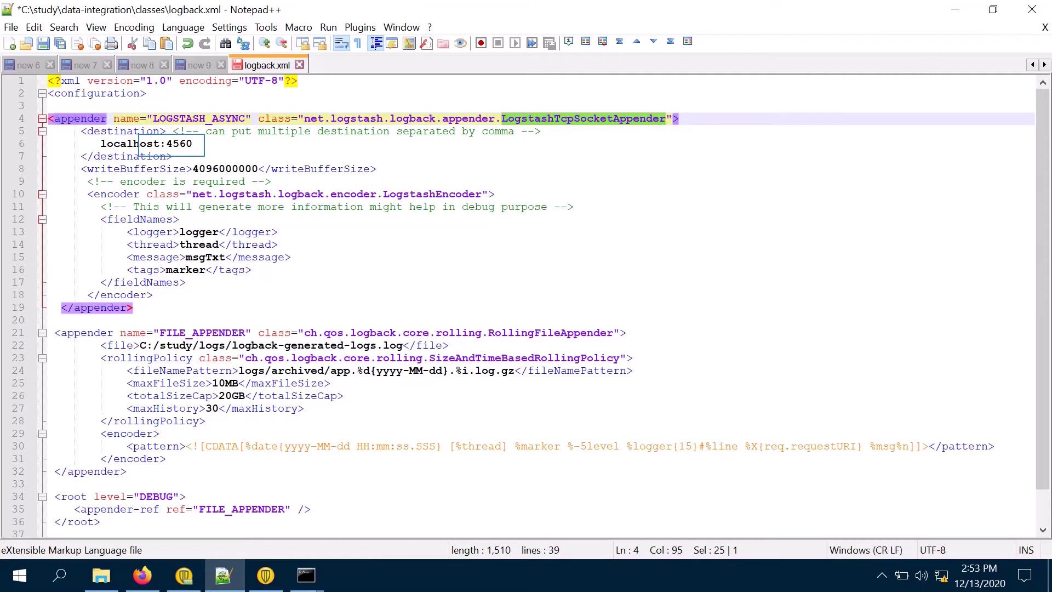
{"action": "double_click", "coordinate": [179, 144]}
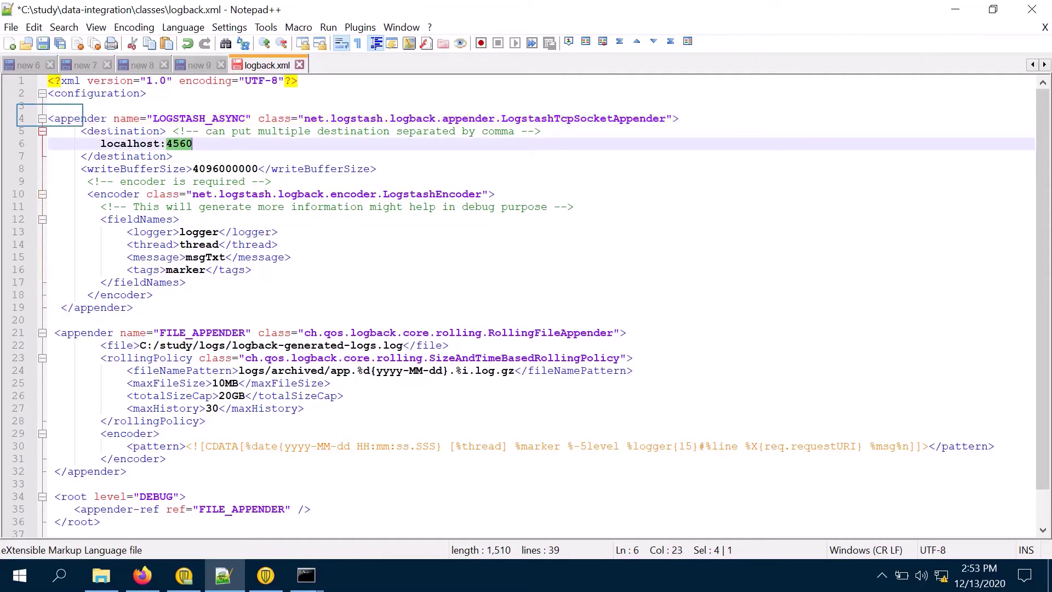
{"action": "left_click", "coordinate": [77, 119]}
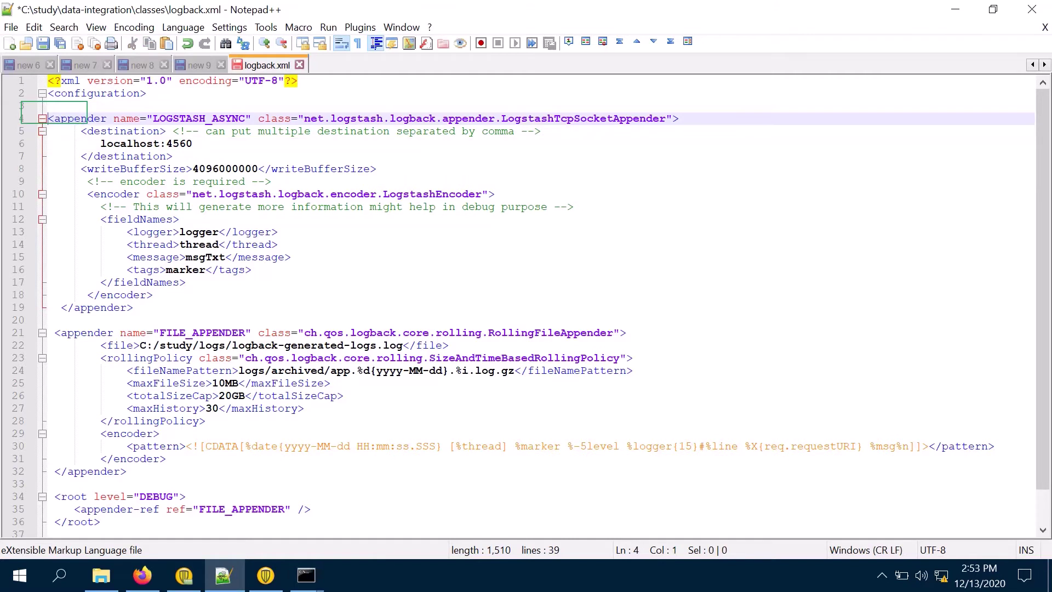
{"action": "double_click", "coordinate": [179, 143]}
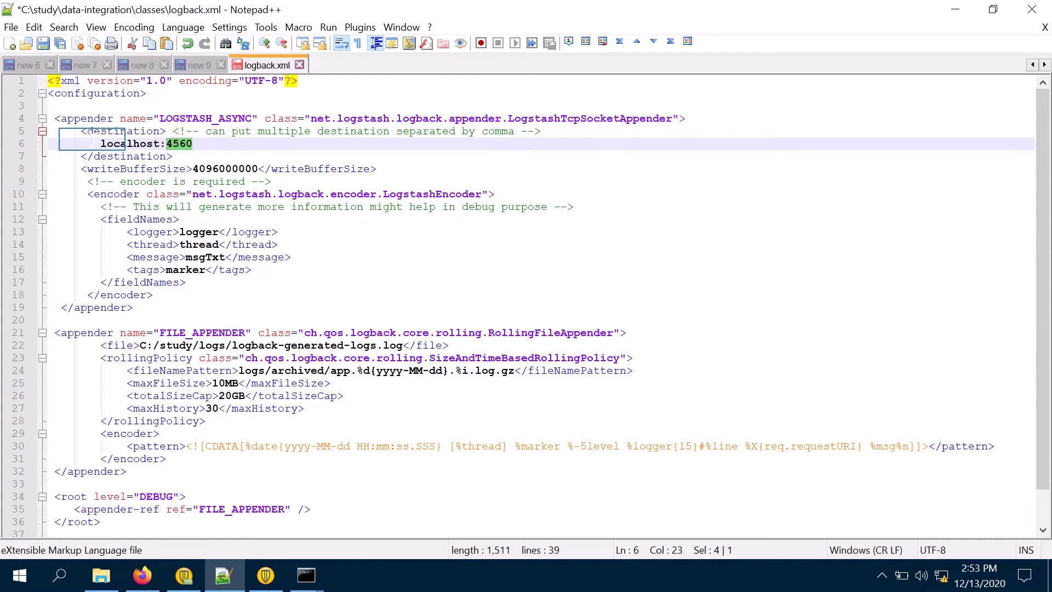
{"action": "left_click_drag", "start_coordinate": [101, 144], "coordinate": [192, 143]}
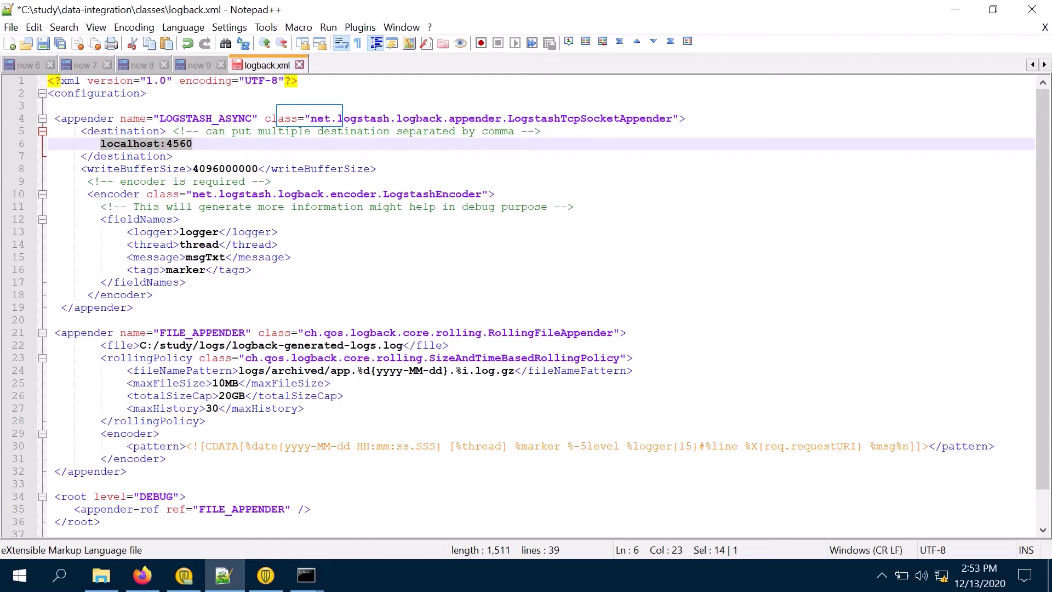
{"action": "left_click_drag", "start_coordinate": [311, 119], "coordinate": [672, 119]}
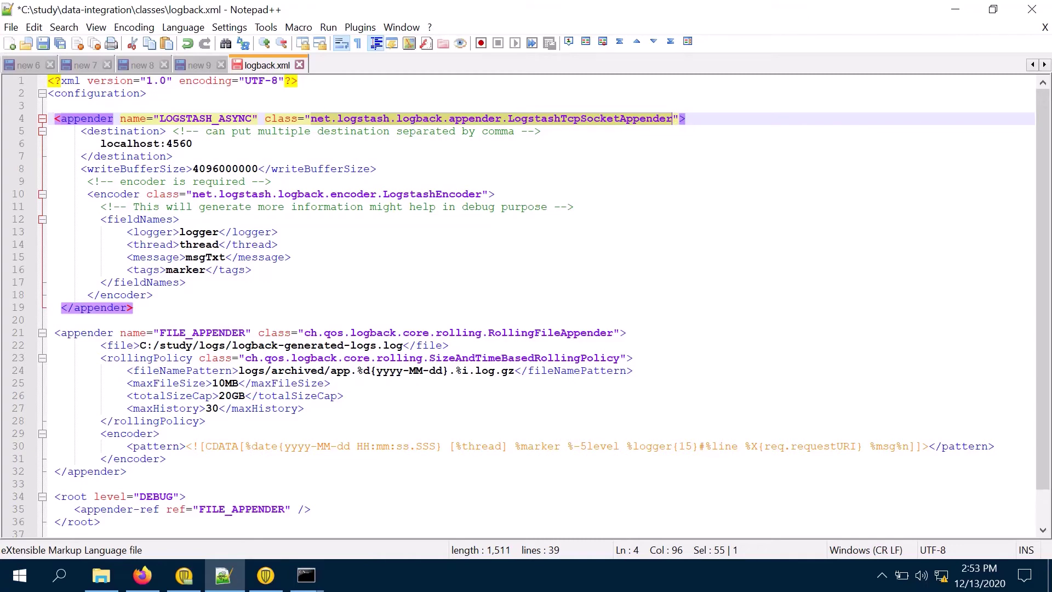
Step: Duplicate the FILE_APPENDER appender-ref under the DEBUG root and change the copy's ref to LOGSTASH_ASYNC
{"action": "scroll", "coordinate": [249, 340], "scroll_direction": "down", "scroll_amount": 1}
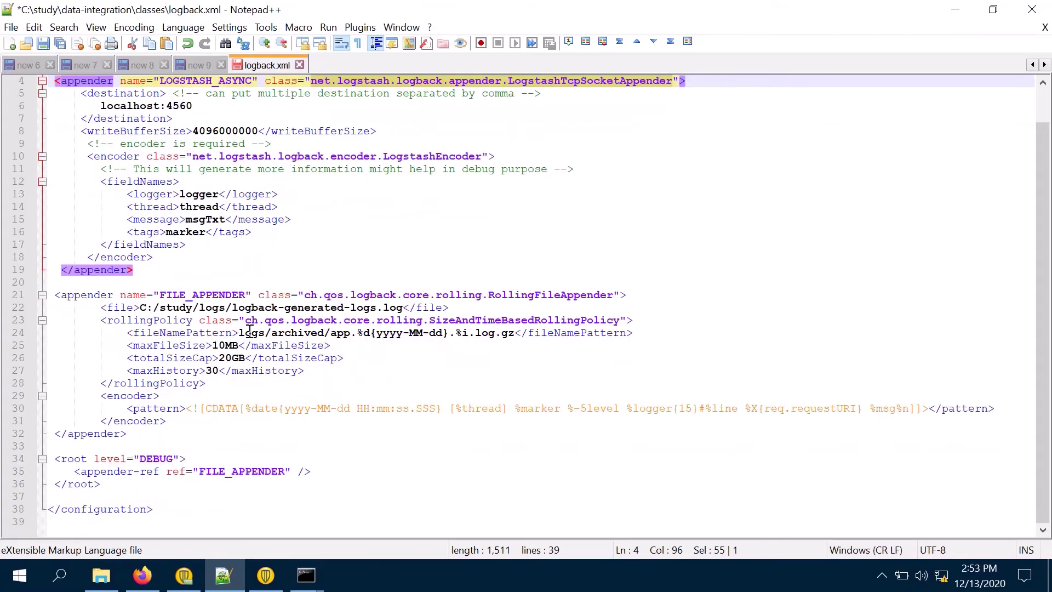
{"action": "scroll", "coordinate": [215, 420], "scroll_direction": "up", "scroll_amount": 1}
{"action": "scroll", "coordinate": [150, 445], "scroll_direction": "down", "scroll_amount": 1}
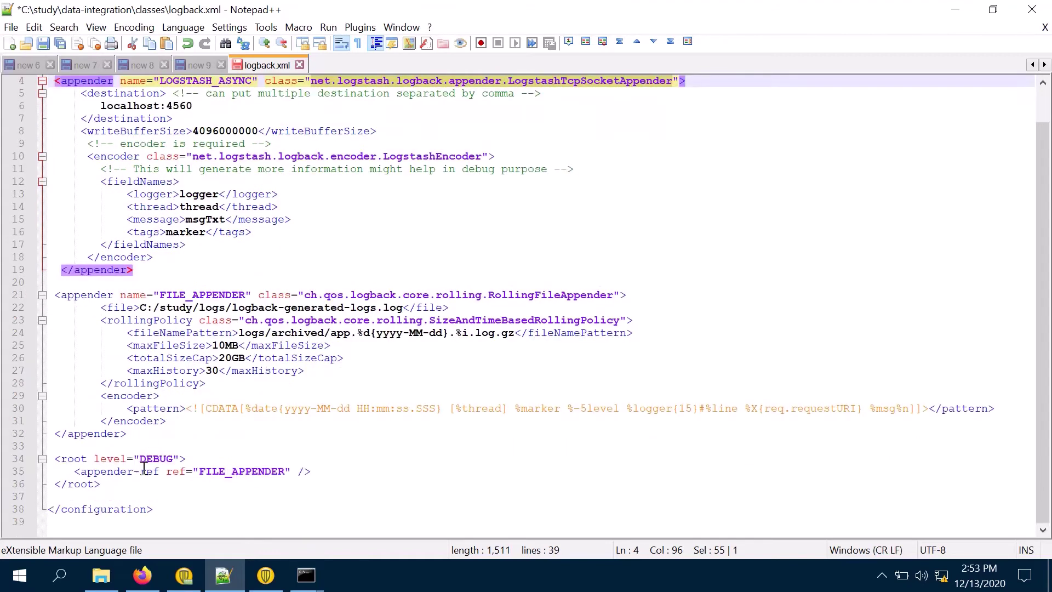
{"action": "left_click", "coordinate": [75, 471]}
{"action": "left_click", "coordinate": [311, 472]}
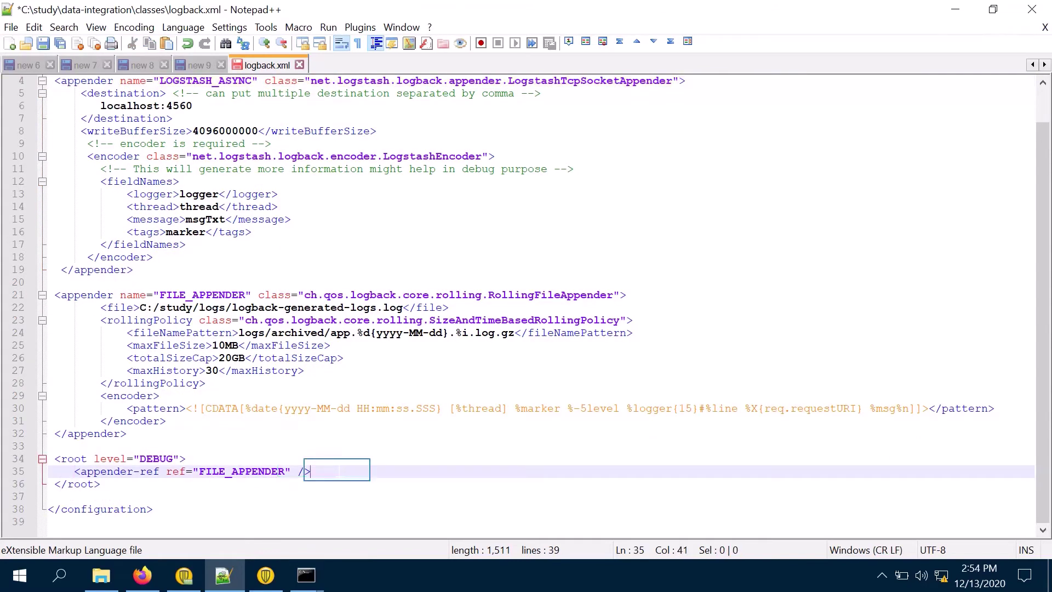
{"action": "key", "text": "Return"}
{"action": "key", "text": "ctrl+v"}
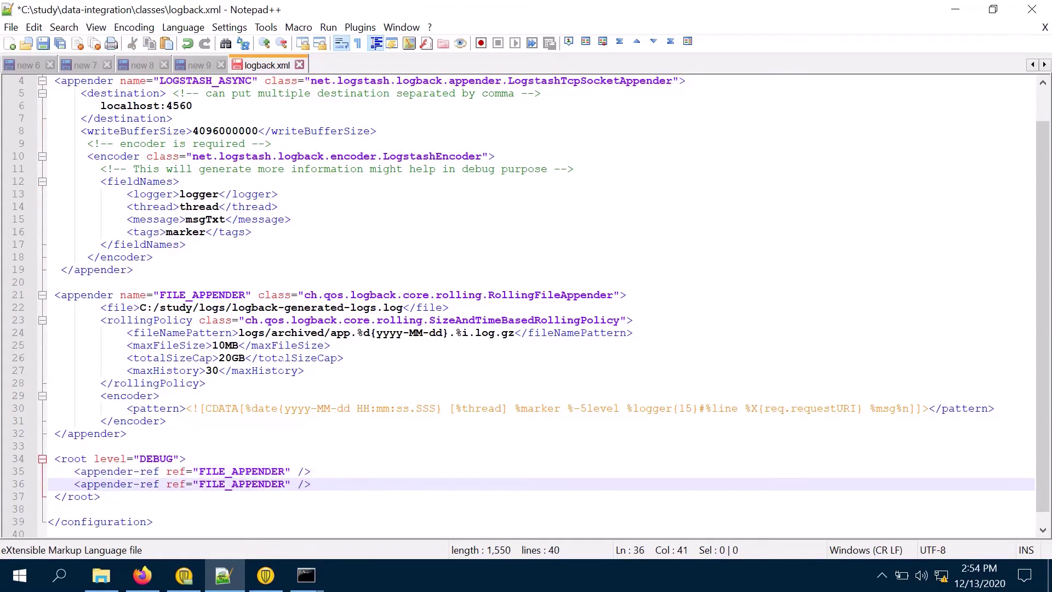
{"action": "scroll", "coordinate": [136, 252], "scroll_direction": "up", "scroll_amount": 1}
{"action": "left_click", "coordinate": [186, 119]}
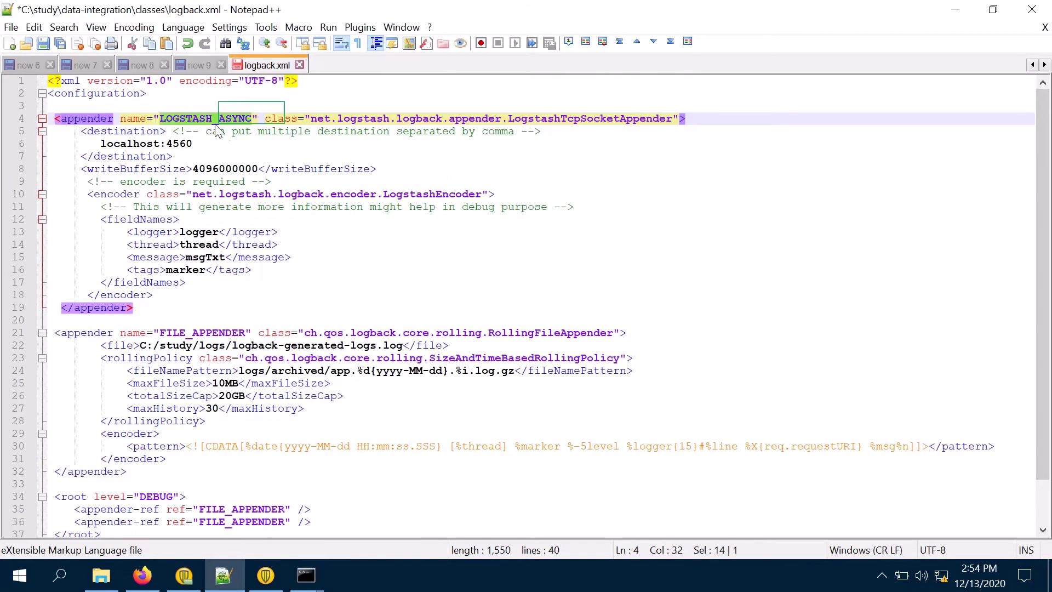
{"action": "scroll", "coordinate": [240, 472], "scroll_direction": "down", "scroll_amount": 2}
{"action": "double_click", "coordinate": [240, 472]}
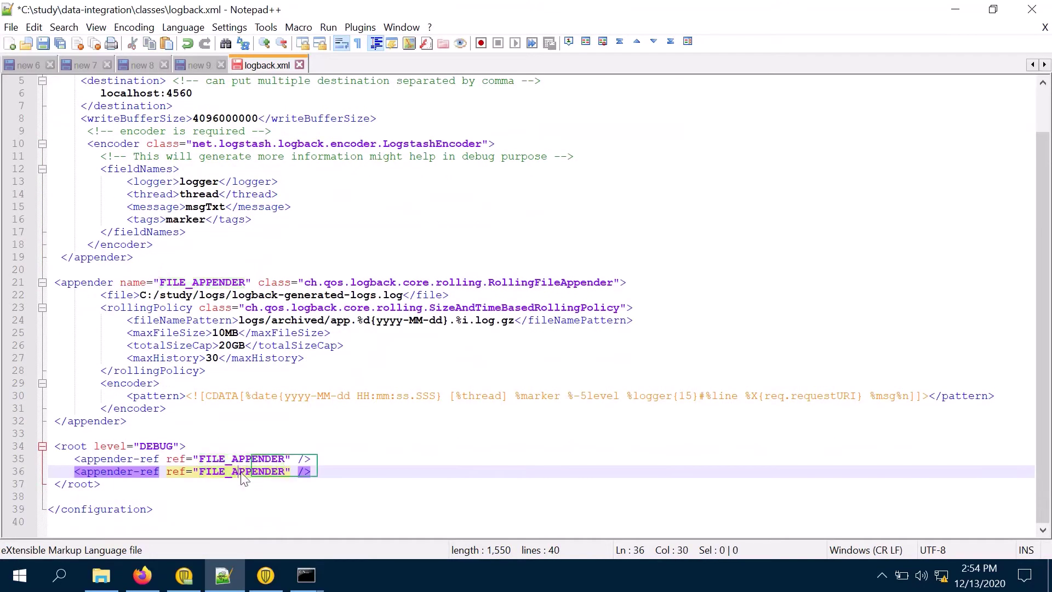
{"action": "type", "text": "LOGSTASH_ASYNC"}
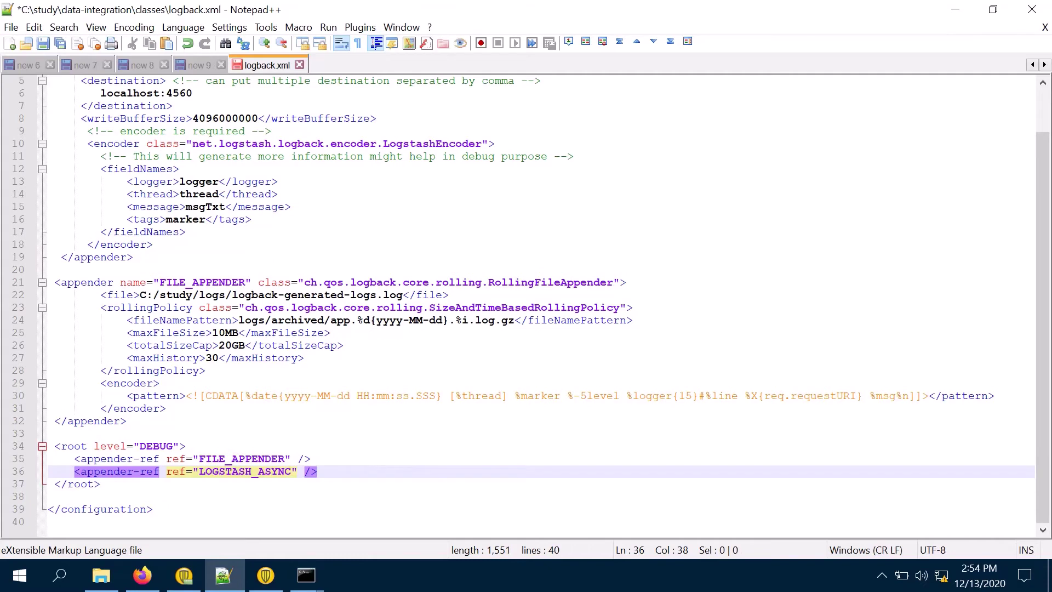
{"action": "scroll", "coordinate": [185, 91], "scroll_direction": "up", "scroll_amount": 2}
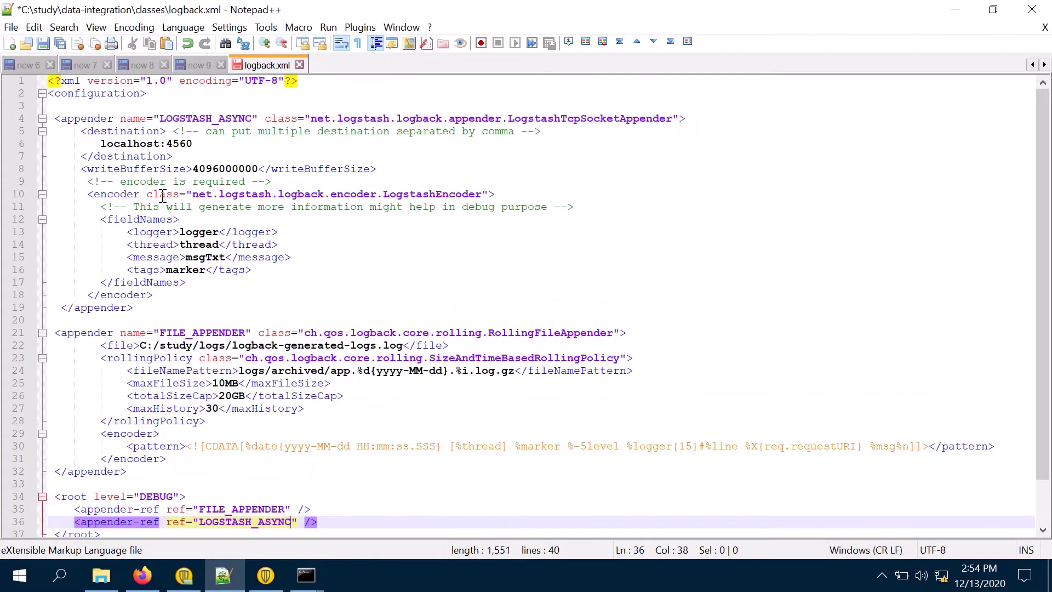
Step: Paste the tag and service_name property lines after <configuration> and align their indentation
{"action": "left_click", "coordinate": [199, 66]}
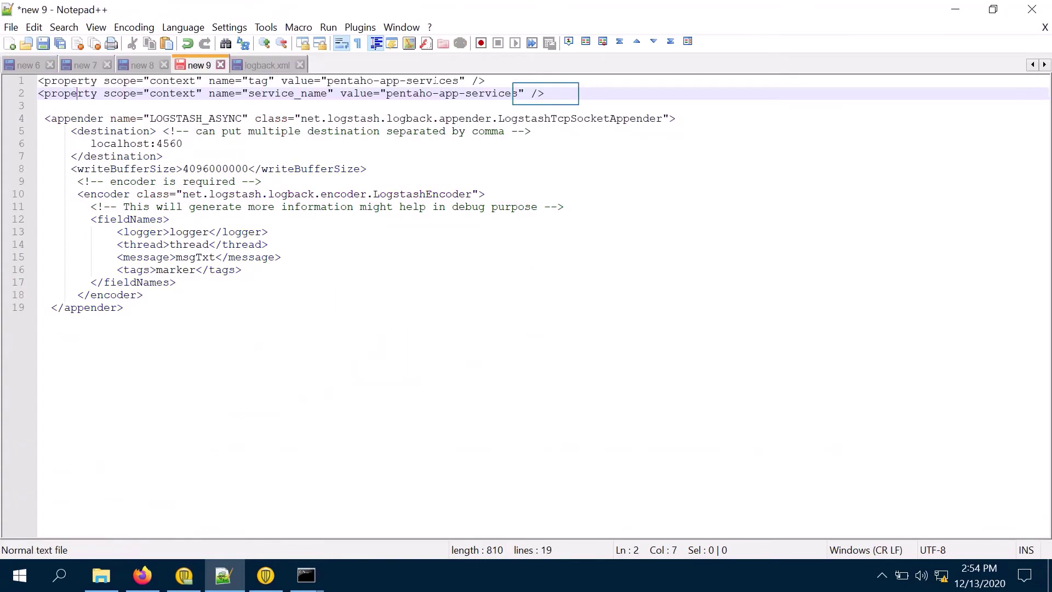
{"action": "mouse_move", "coordinate": [546, 93]}
{"action": "left_mouse_down"}
{"action": "mouse_move", "coordinate": [39, 83]}
{"action": "mouse_move", "coordinate": [263, 69]}
{"action": "mouse_move", "coordinate": [143, 88]}
{"action": "mouse_move", "coordinate": [16, 89]}
{"action": "left_mouse_up"}
{"action": "key", "text": "ctrl+c"}
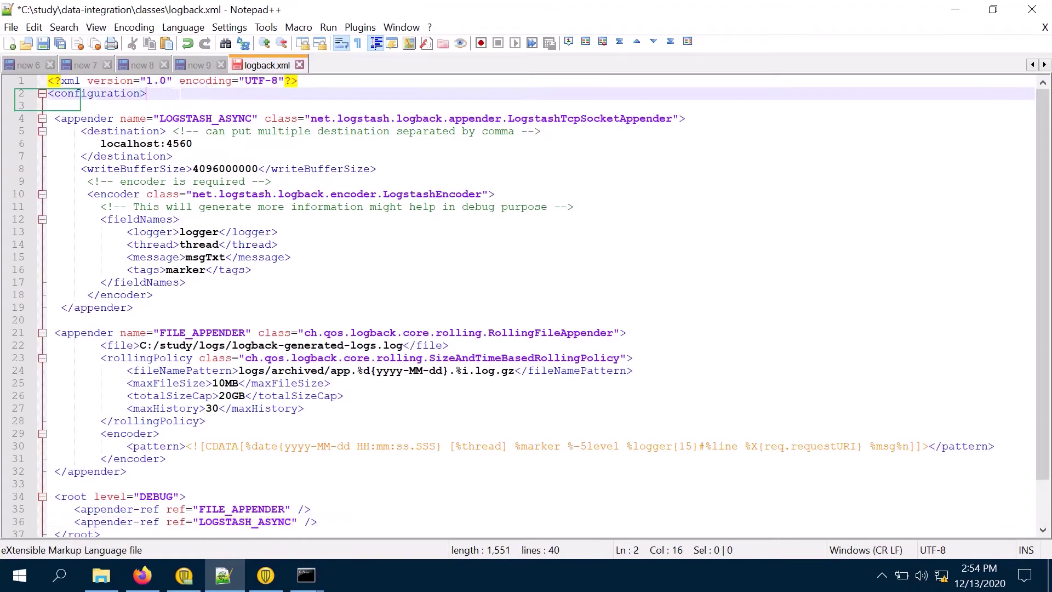
{"action": "key", "text": "Return"}
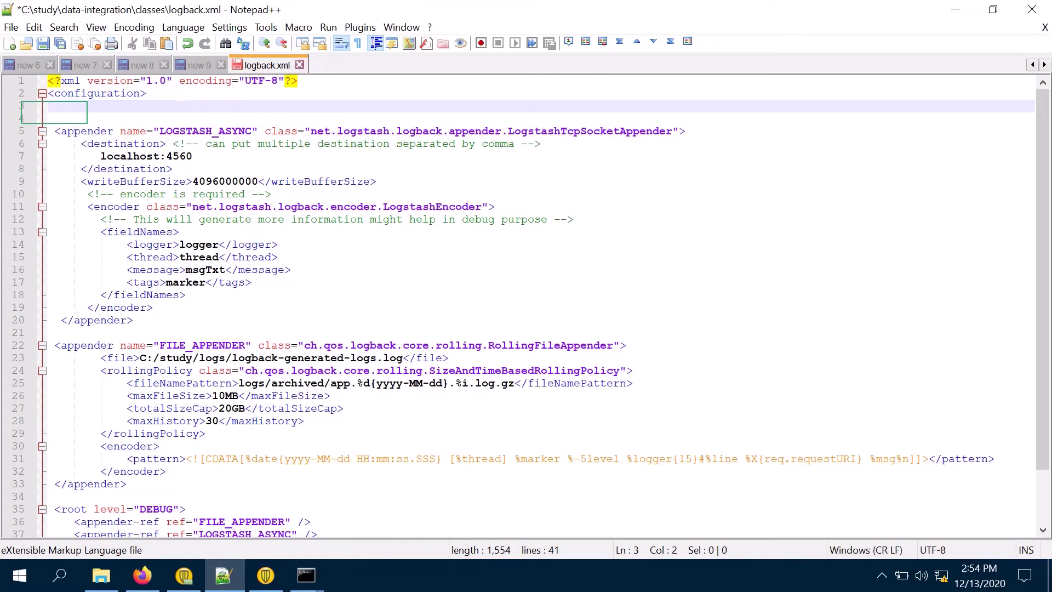
{"action": "key", "text": "ctrl+v"}
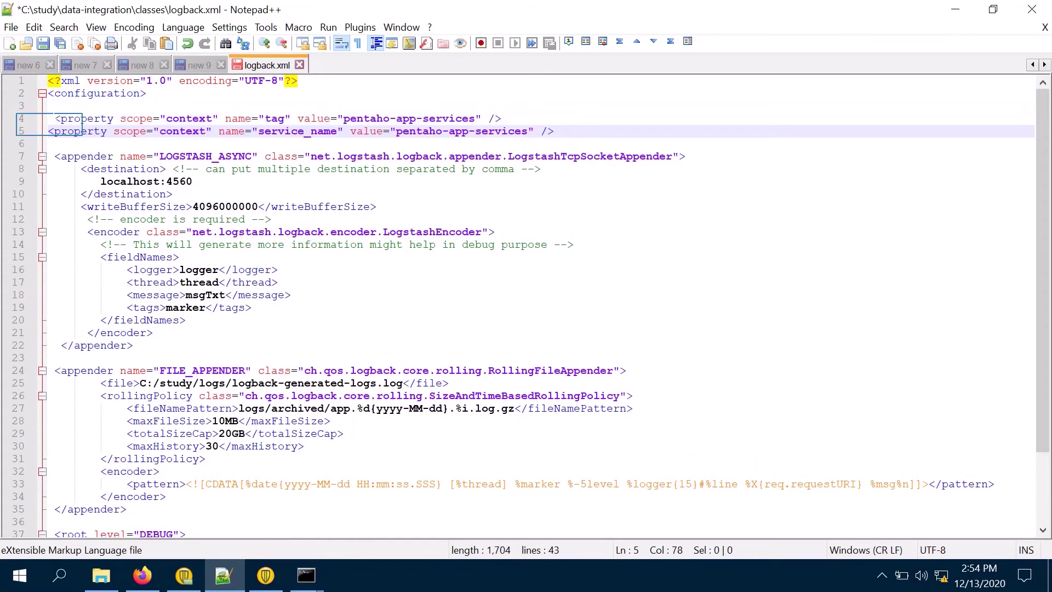
{"action": "left_click", "coordinate": [46, 121]}
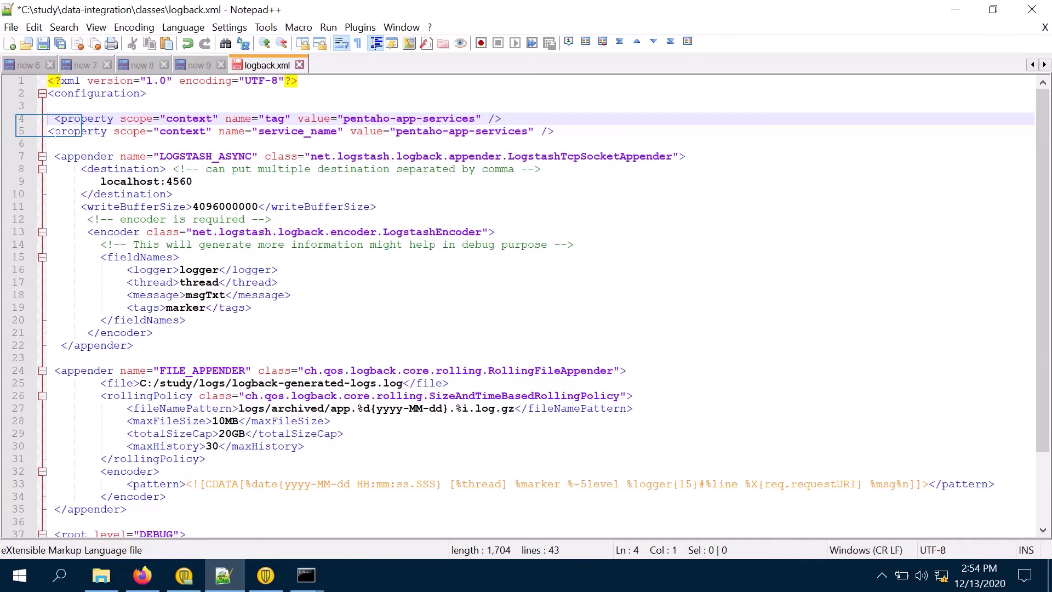
{"action": "left_click", "coordinate": [49, 131]}
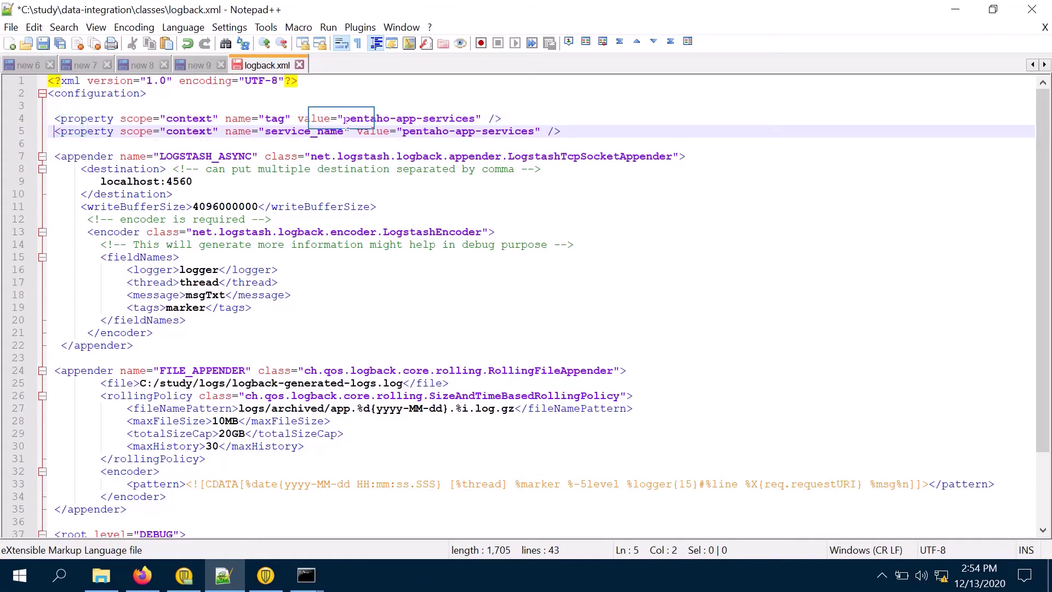
Step: Check the pentaho-app-services tag value and save logback.xml
{"action": "left_click_drag", "start_coordinate": [344, 118], "coordinate": [475, 112]}
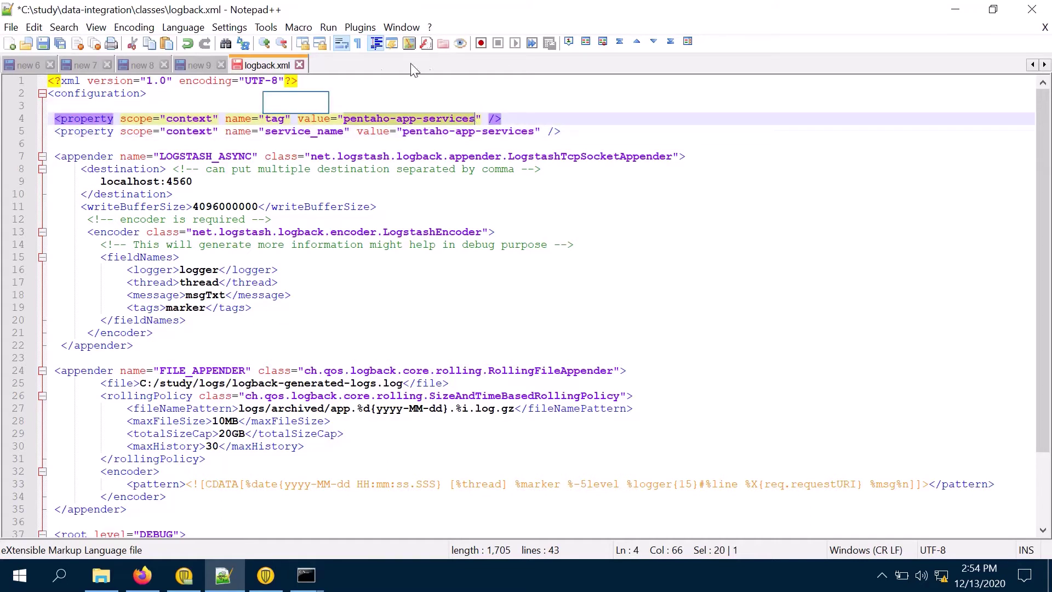
{"action": "left_click", "coordinate": [55, 104]}
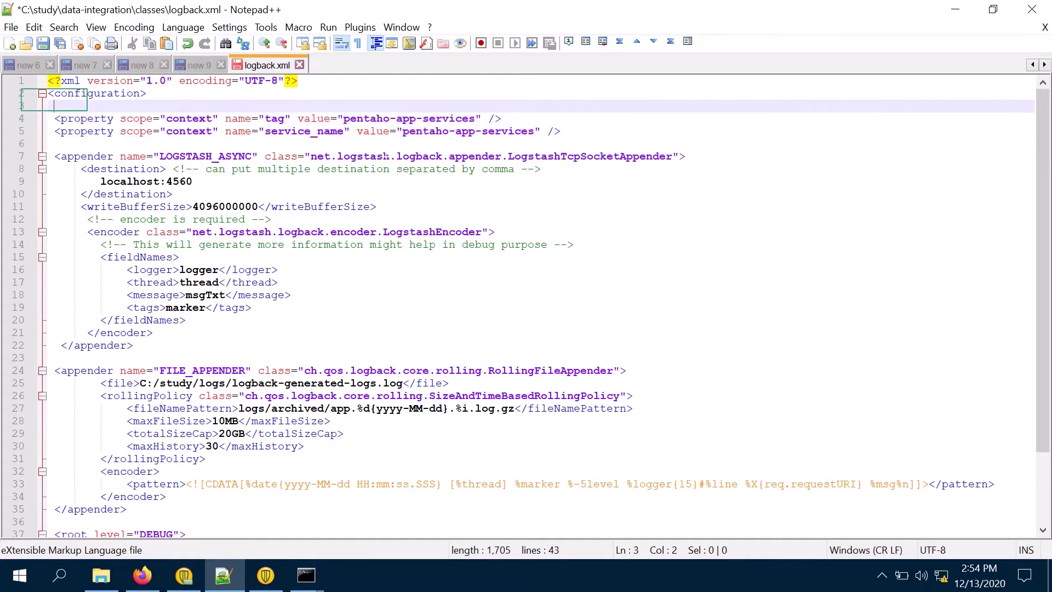
{"action": "key", "text": "ctrl+s"}
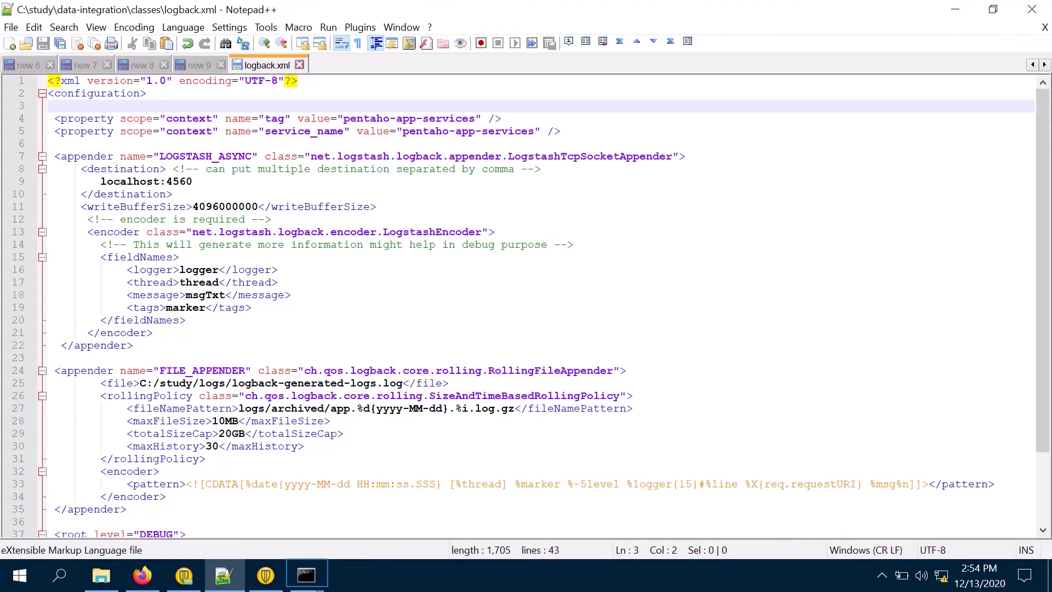
Step: Navigate File Explorer to study\logstash-7.2.0\config and right-click logstash.conf
{"action": "left_click", "coordinate": [306, 574]}
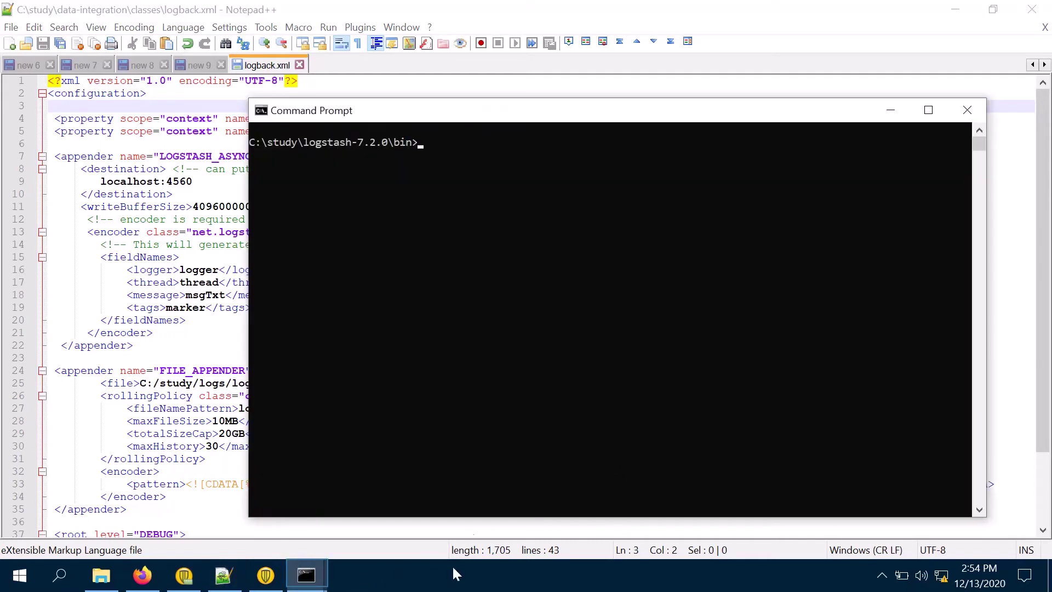
{"action": "mouse_move", "coordinate": [305, 575]}
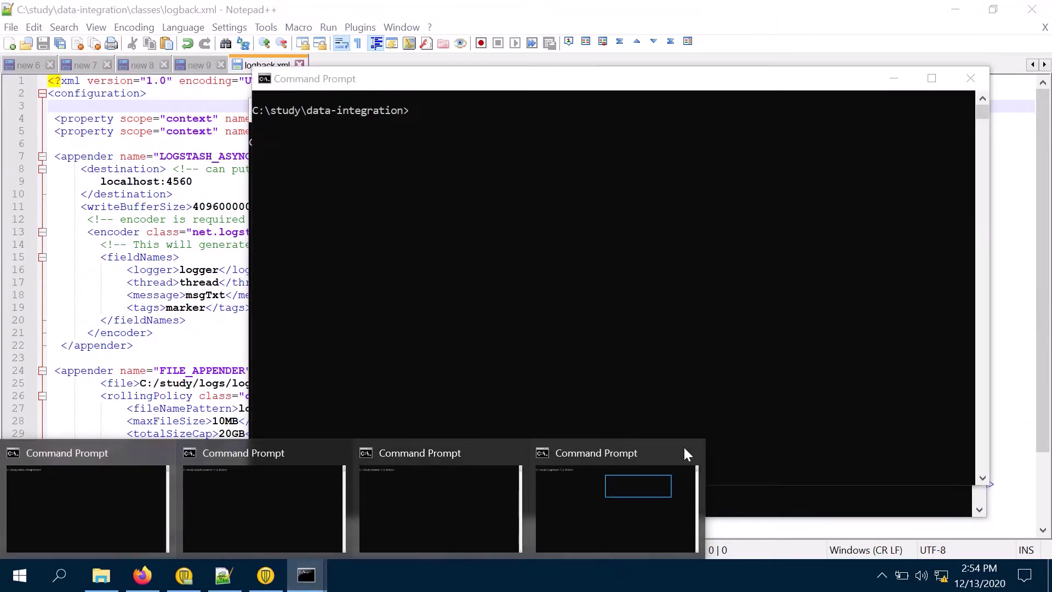
{"action": "left_click", "coordinate": [642, 487]}
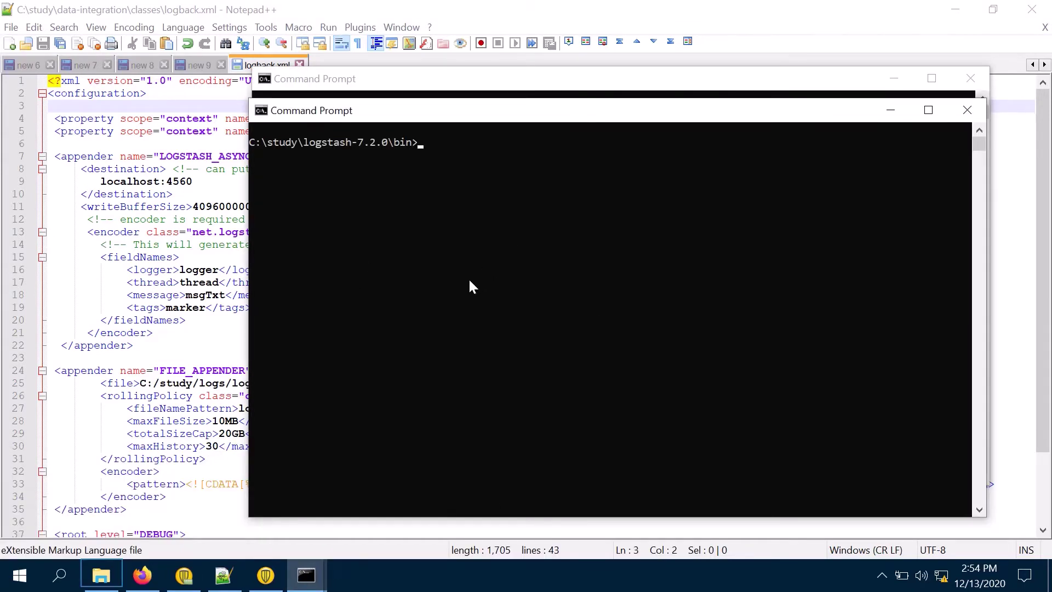
{"action": "left_click", "coordinate": [102, 577]}
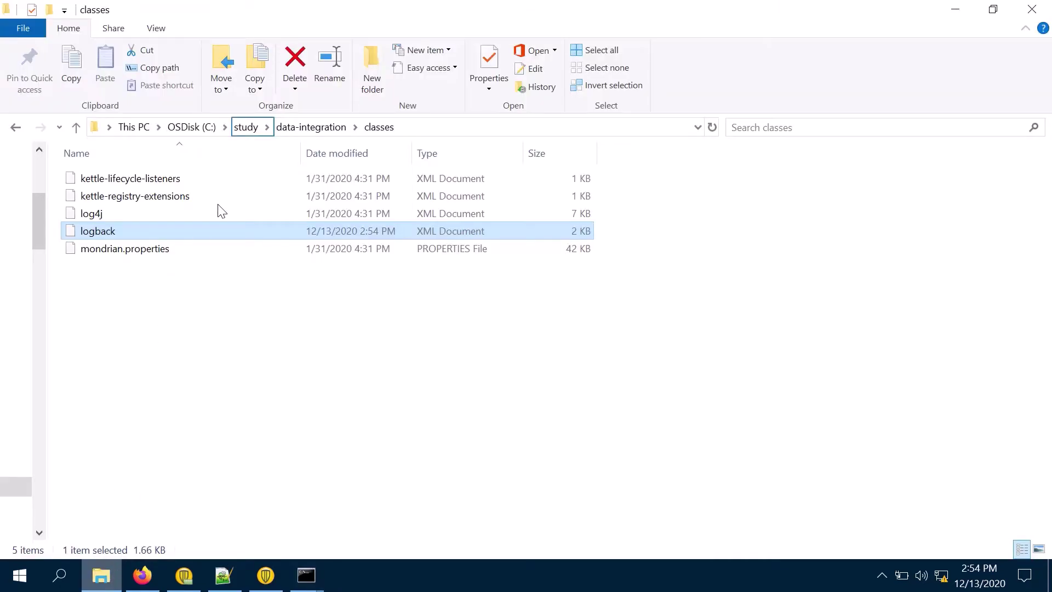
{"action": "left_click", "coordinate": [246, 128]}
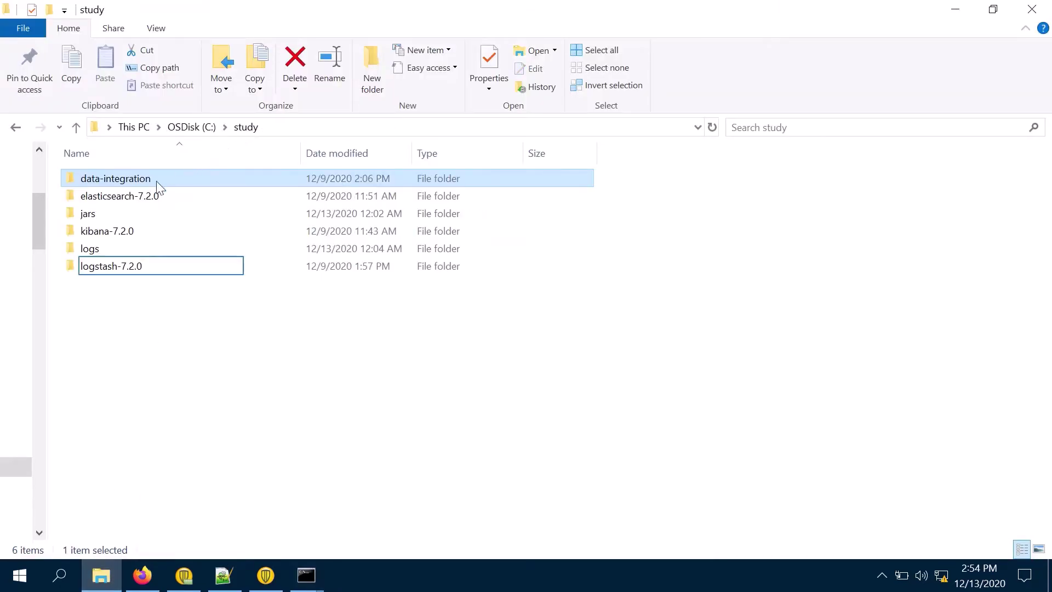
{"action": "double_click", "coordinate": [104, 269]}
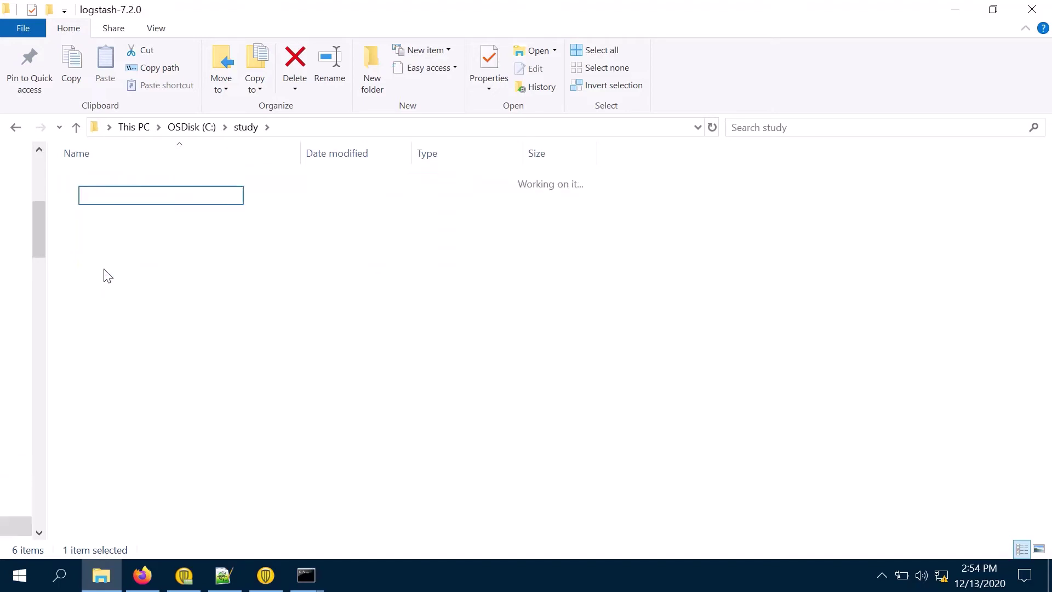
{"action": "double_click", "coordinate": [118, 199]}
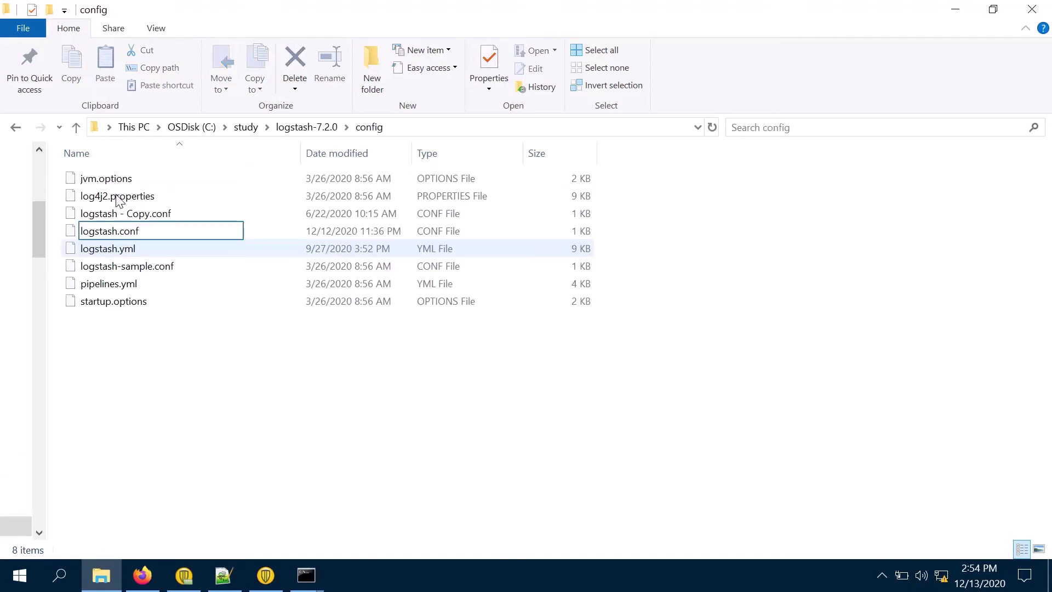
{"action": "right_click", "coordinate": [118, 235]}
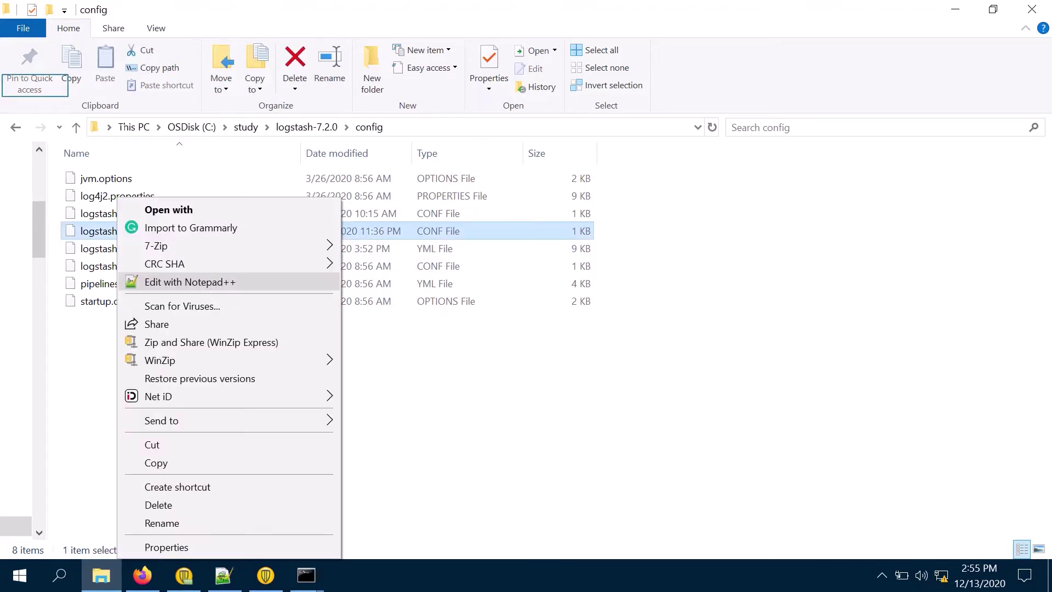
Step: Open logstash.conf and review its tcp input on port 4560 with the json_lines codec
{"action": "key", "text": "Return"}
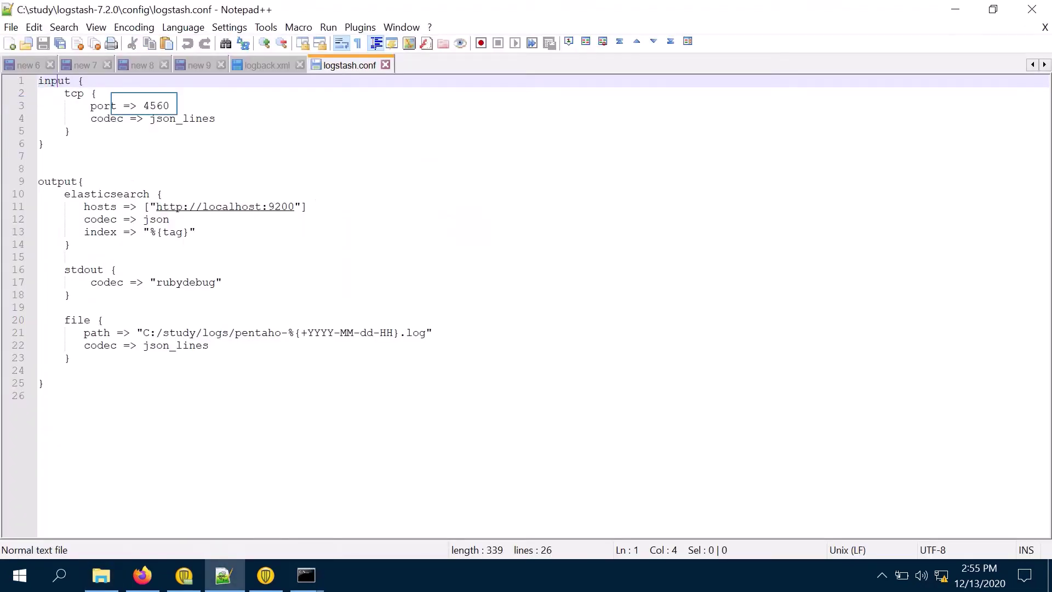
{"action": "double_click", "coordinate": [144, 105]}
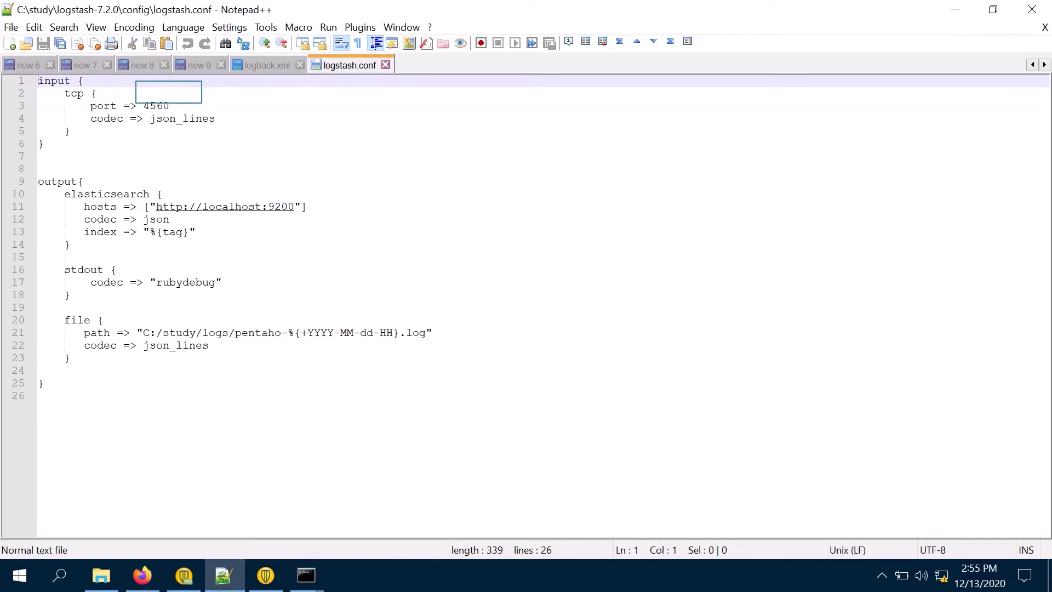
{"action": "left_click", "coordinate": [174, 96]}
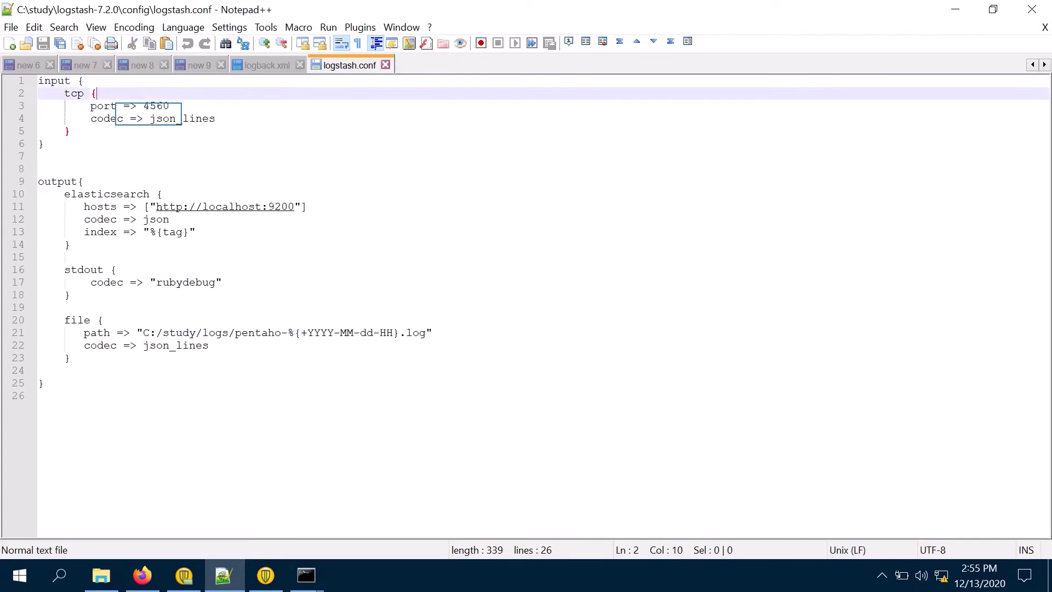
{"action": "double_click", "coordinate": [176, 118]}
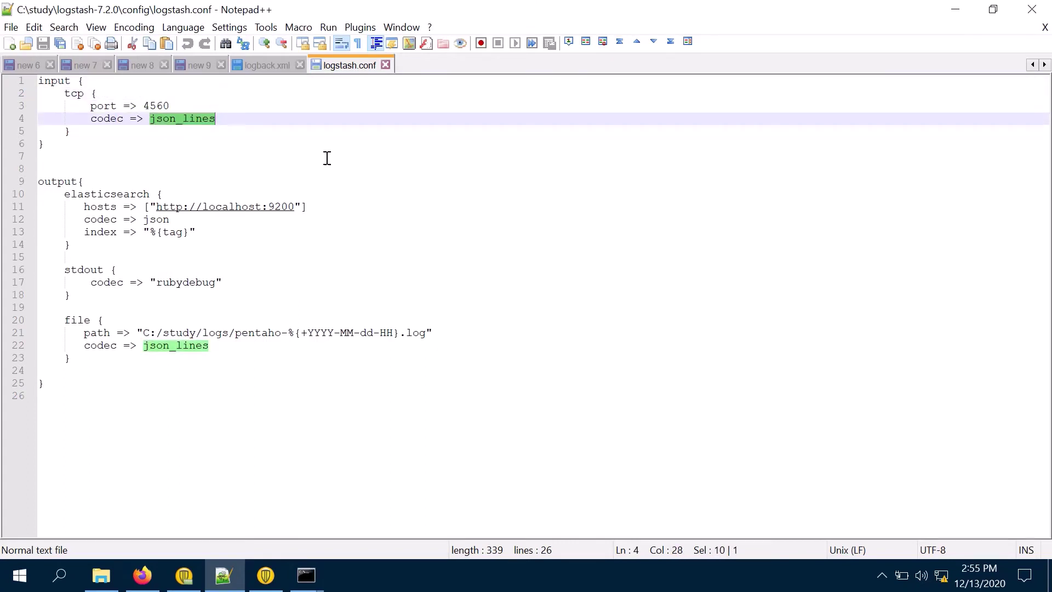
Step: Review the elasticsearch output, whose index comes from the tag value pentaho-app-services in logback.xml
{"action": "left_click_drag", "start_coordinate": [59, 190], "coordinate": [80, 247]}
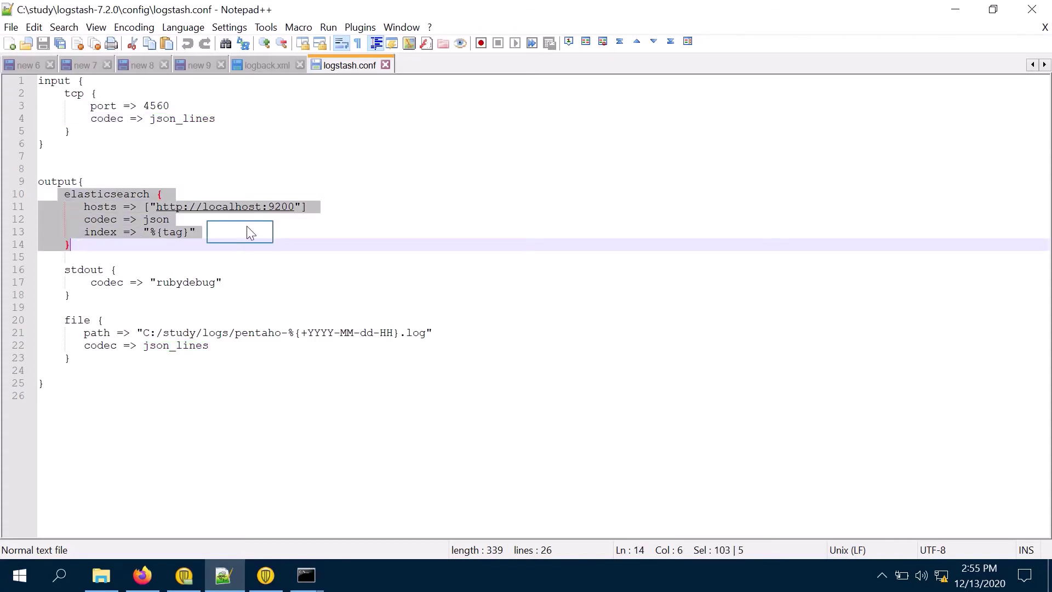
{"action": "left_click", "coordinate": [243, 231]}
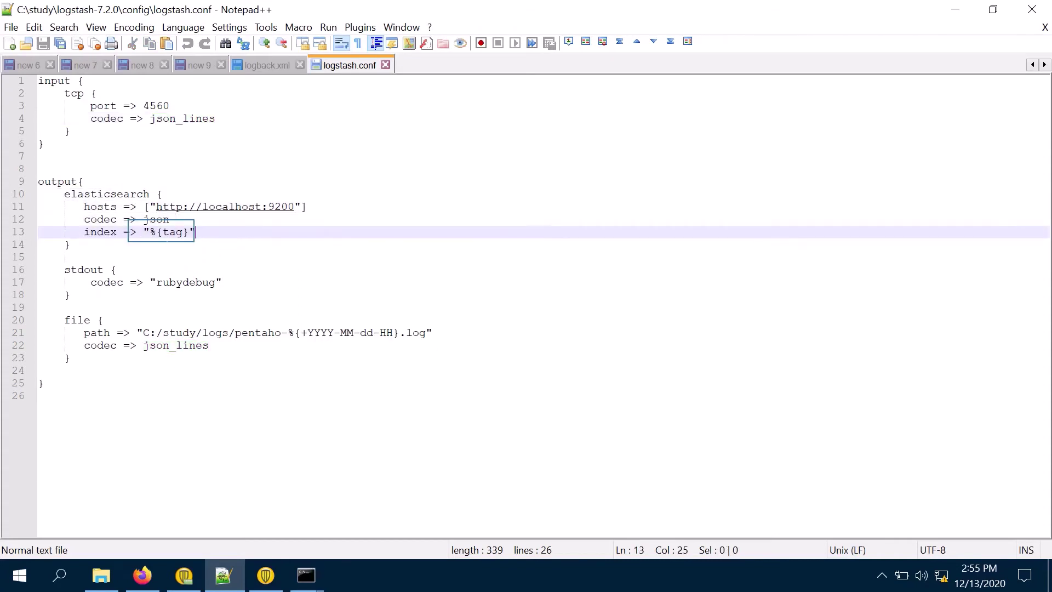
{"action": "double_click", "coordinate": [172, 231]}
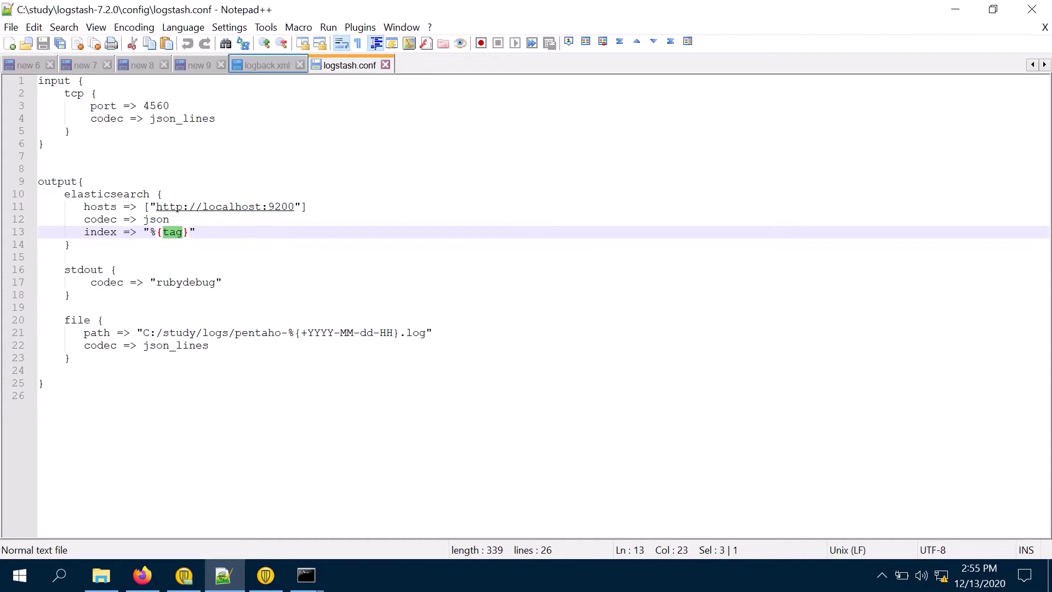
{"action": "left_click", "coordinate": [267, 64]}
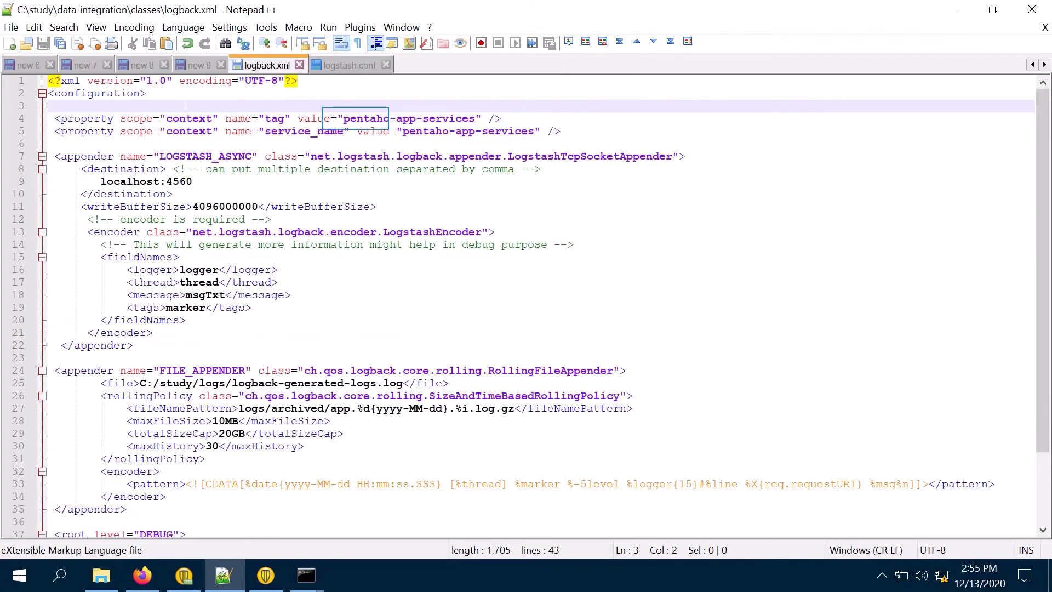
{"action": "double_click", "coordinate": [389, 118]}
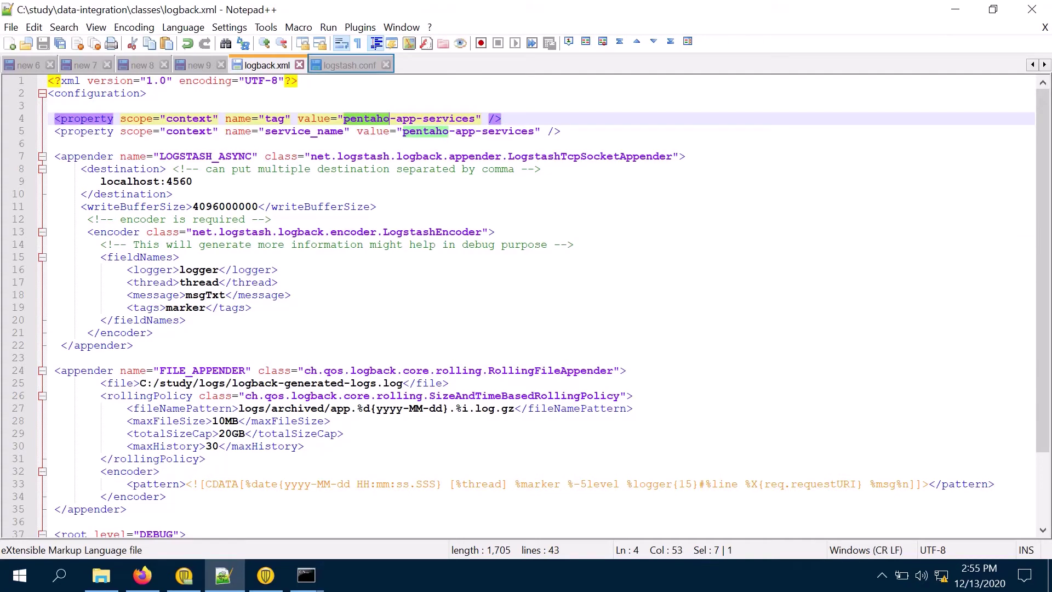
{"action": "left_click", "coordinate": [350, 64]}
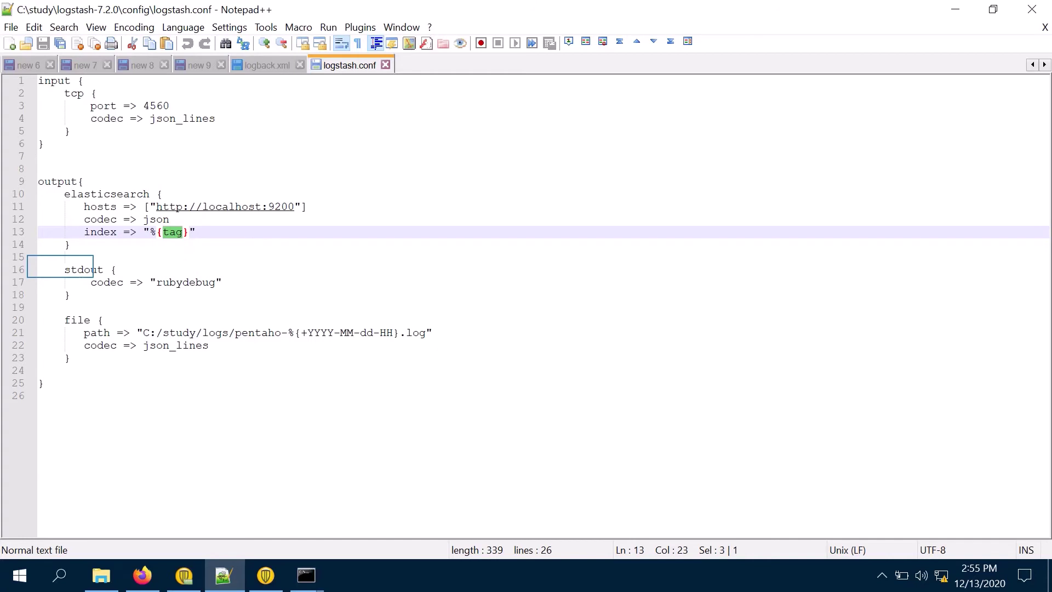
Step: Review the stdout, file and elasticsearch output blocks in logstash.conf
{"action": "left_click_drag", "start_coordinate": [64, 269], "coordinate": [70, 295]}
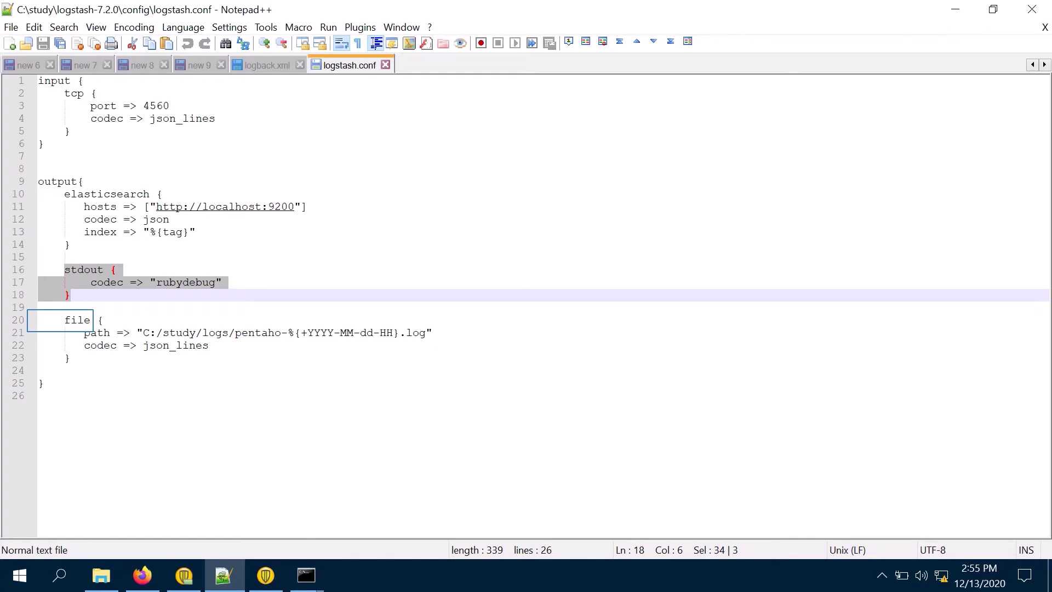
{"action": "left_click_drag", "start_coordinate": [64, 320], "coordinate": [70, 358]}
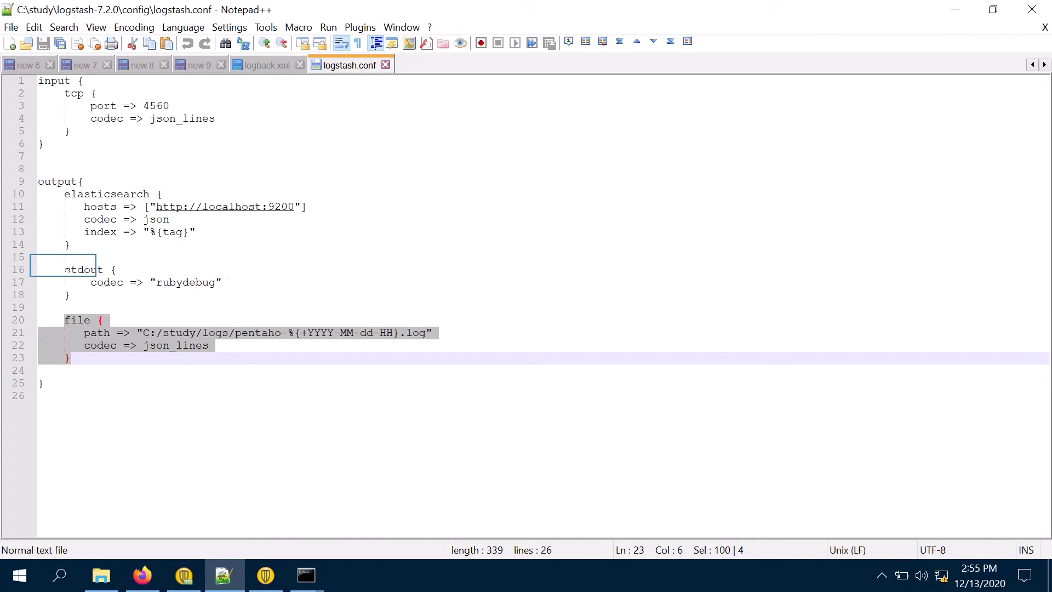
{"action": "left_click", "coordinate": [64, 270], "text": "shift"}
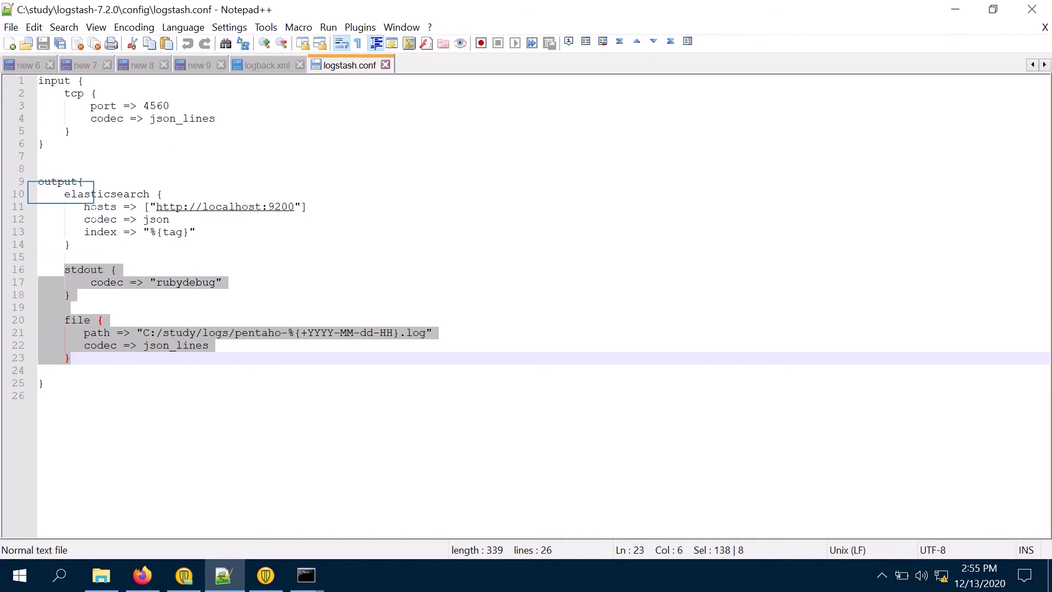
{"action": "left_click_drag", "start_coordinate": [65, 194], "coordinate": [70, 244]}
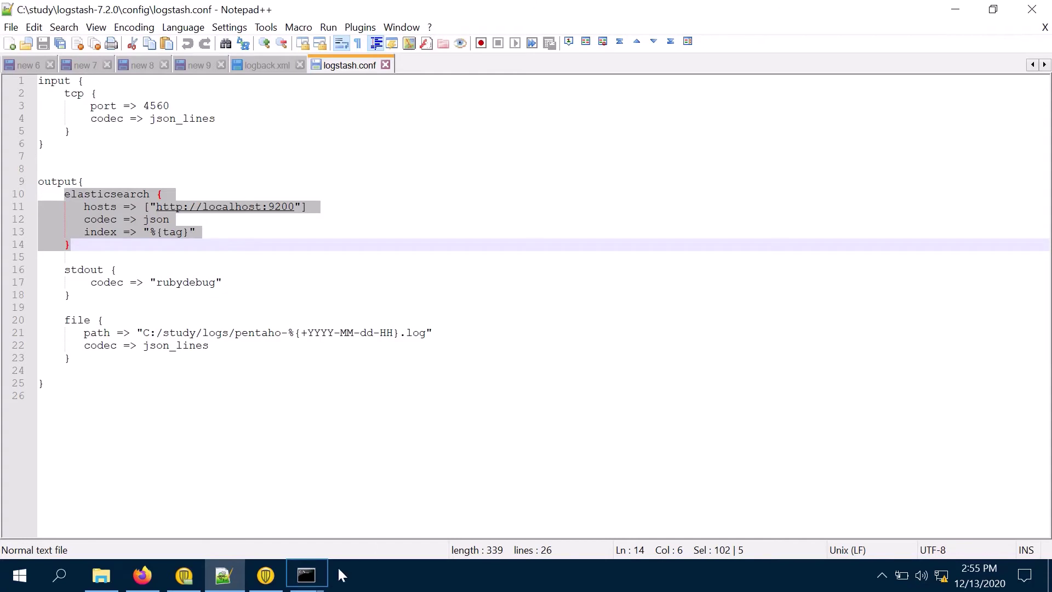
{"action": "left_click", "coordinate": [306, 574]}
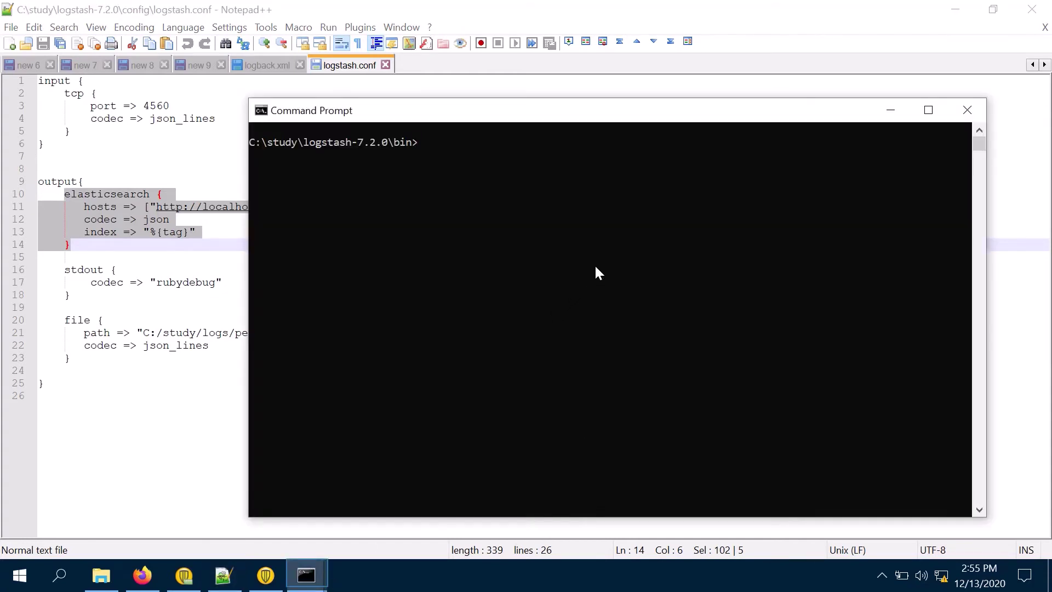
Step: Run 'elasticsearch' in the elasticsearch bin console
{"action": "left_click", "coordinate": [305, 585]}
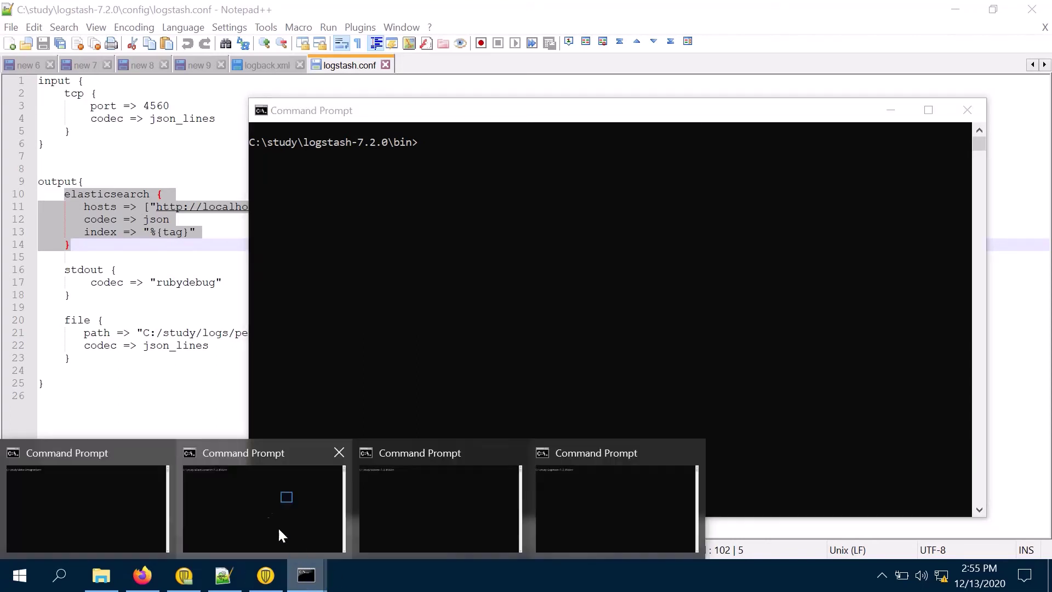
{"action": "left_click", "coordinate": [314, 504]}
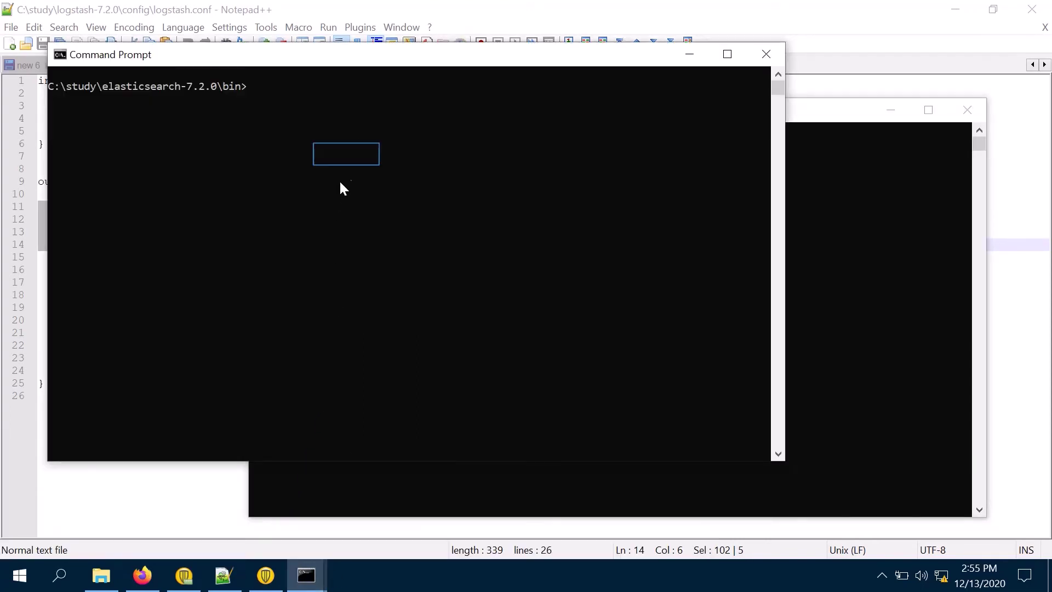
{"action": "left_click", "coordinate": [346, 153]}
{"action": "key", "text": "Escape"}
{"action": "type", "text": "elasticsearch"}
{"action": "key", "text": "Return"}
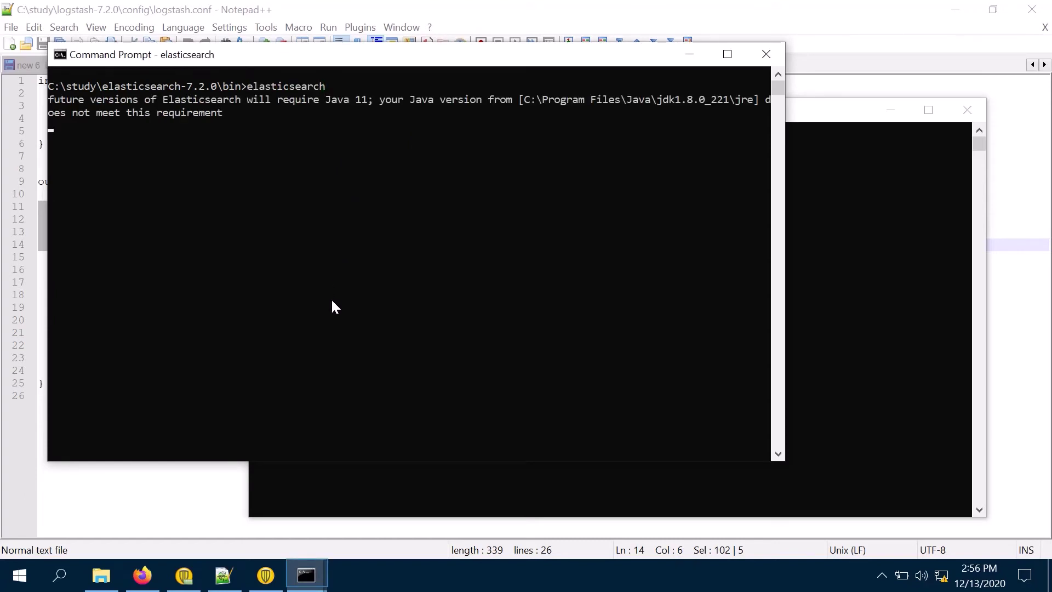
Step: Run 'kibana.bat' in the kibana bin console, minimize it, and watch Elasticsearch start on 127.0.0.1:9200
{"action": "left_click", "coordinate": [301, 573]}
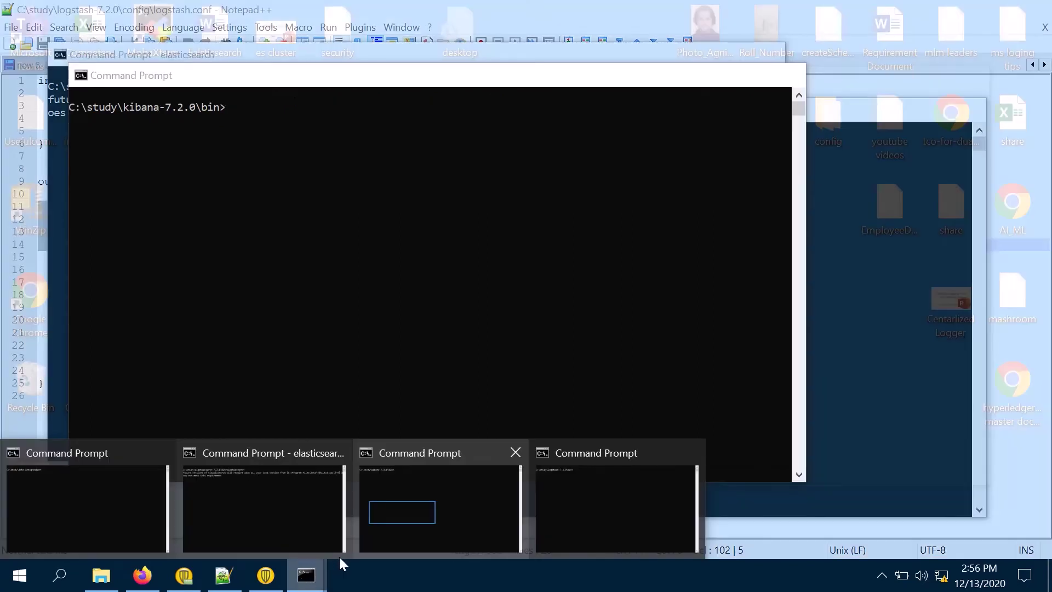
{"action": "left_click", "coordinate": [372, 535]}
{"action": "left_click", "coordinate": [329, 158]}
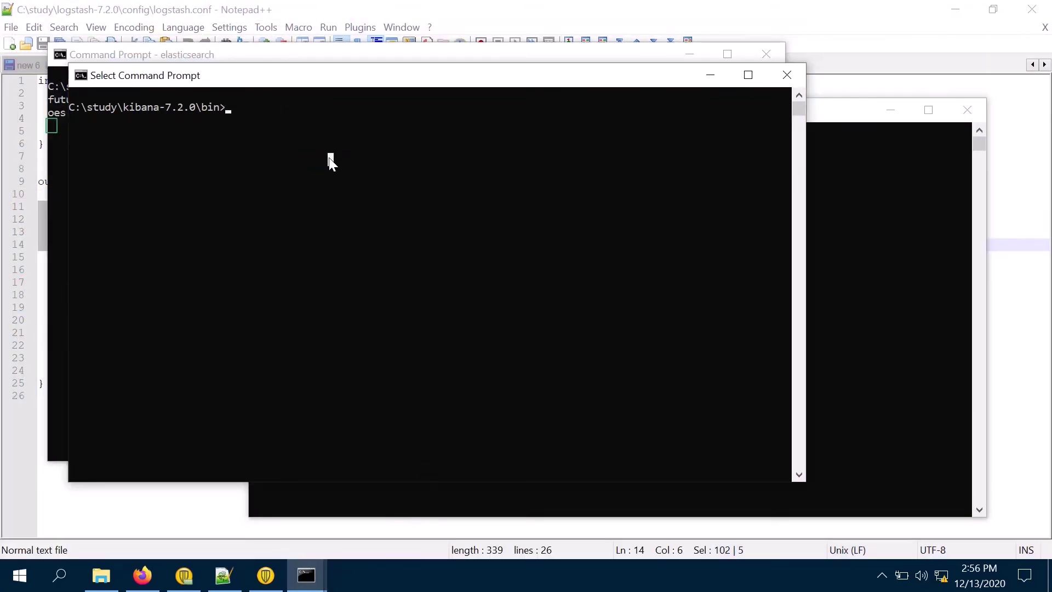
{"action": "type", "text": "kibana.bat"}
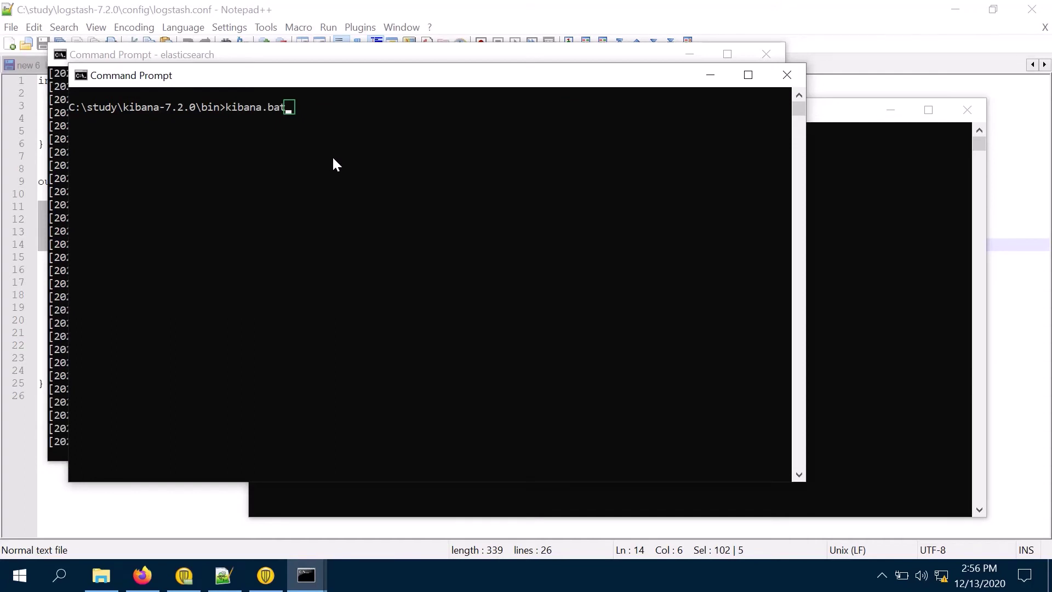
{"action": "key", "text": "Return"}
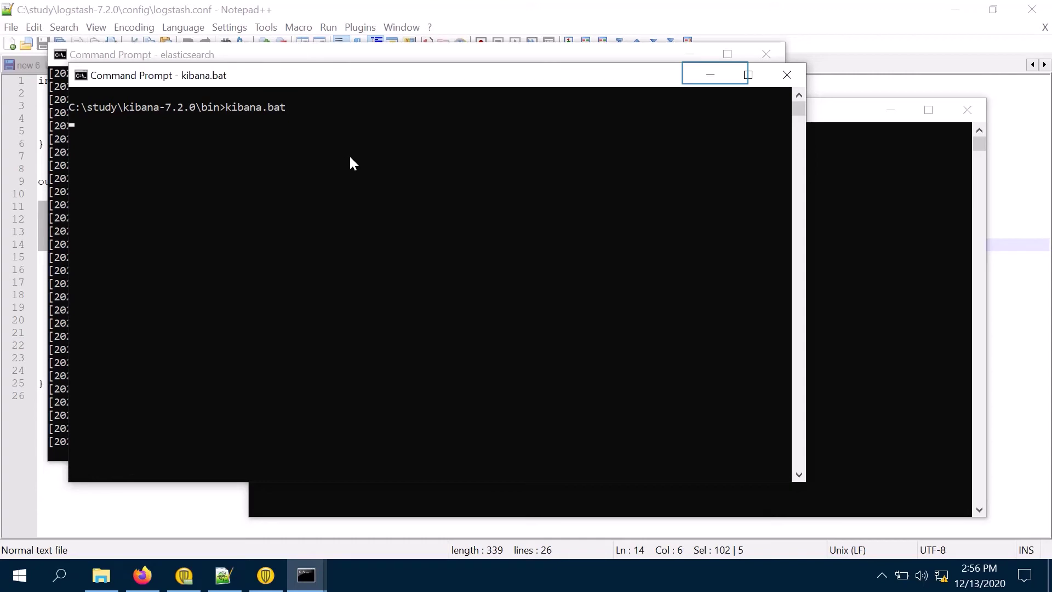
{"action": "left_click", "coordinate": [710, 77]}
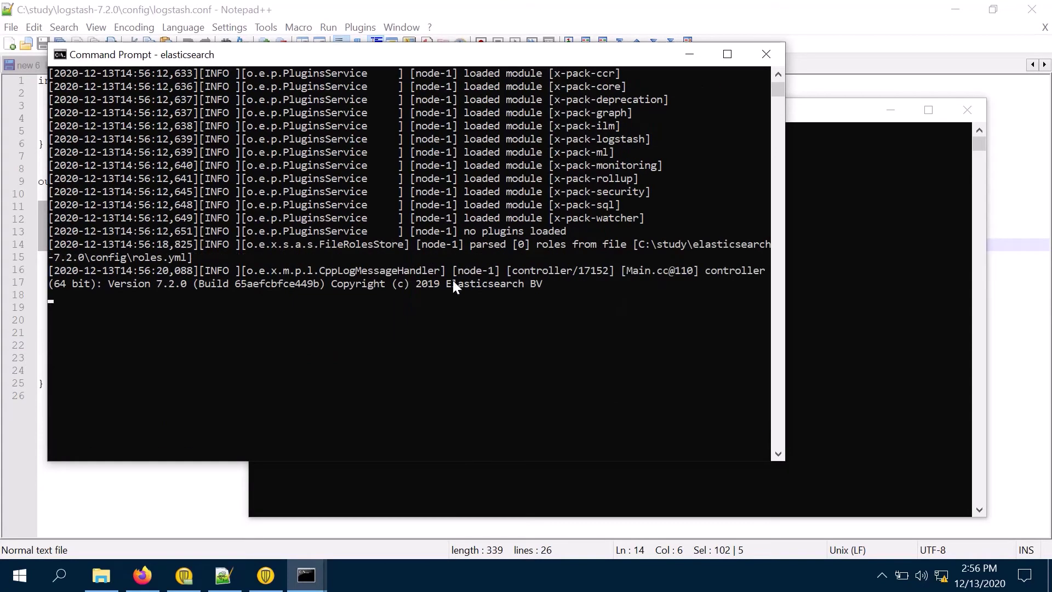
{"action": "scroll", "coordinate": [399, 308], "scroll_direction": "down", "scroll_amount": 3}
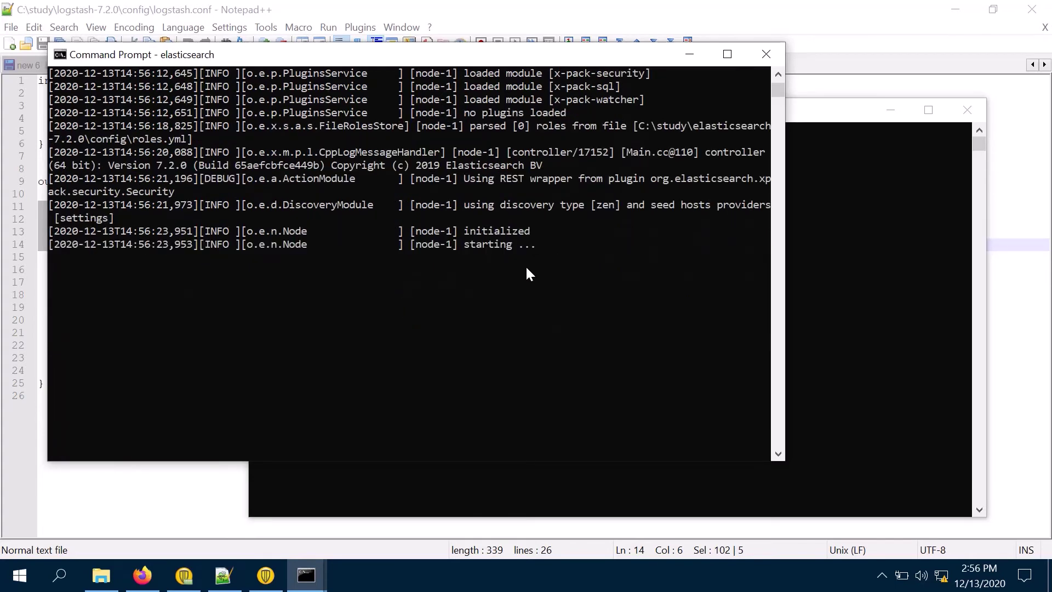
{"action": "scroll", "coordinate": [430, 283], "scroll_direction": "down", "scroll_amount": 1}
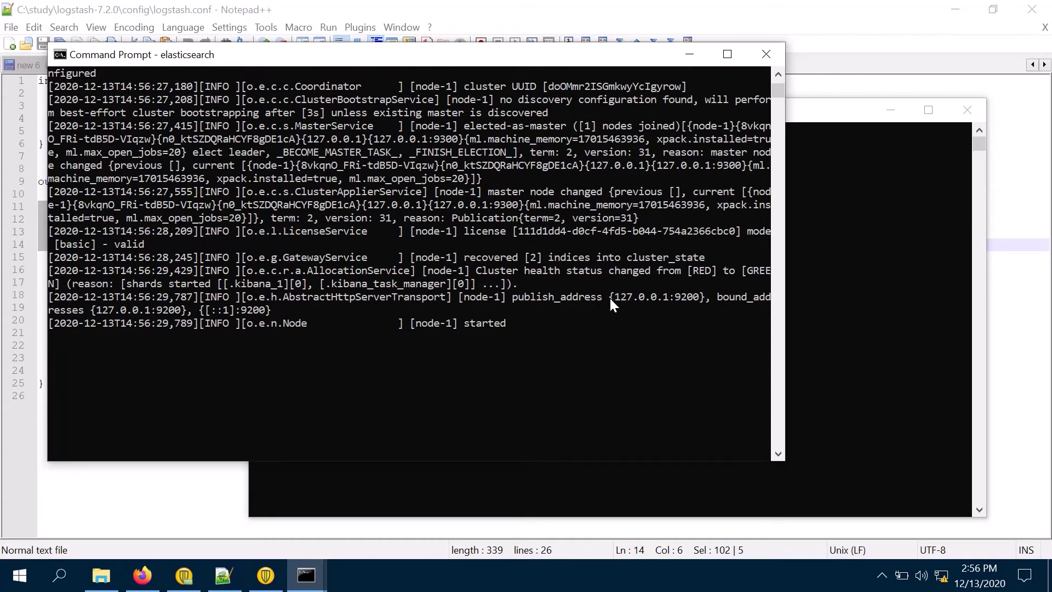
{"action": "mouse_move", "coordinate": [306, 575]}
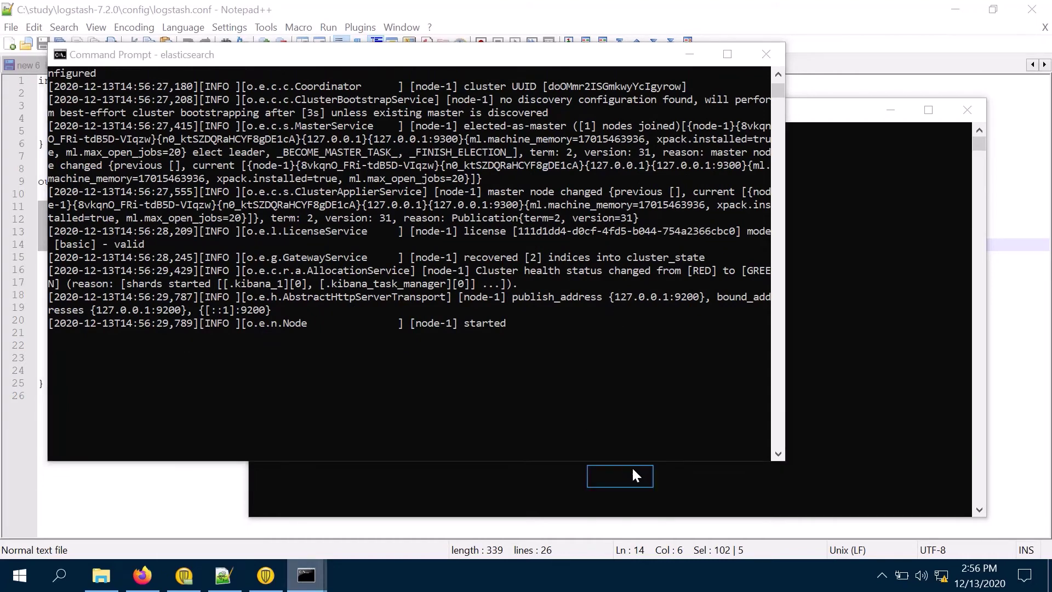
{"action": "mouse_move", "coordinate": [619, 433]}
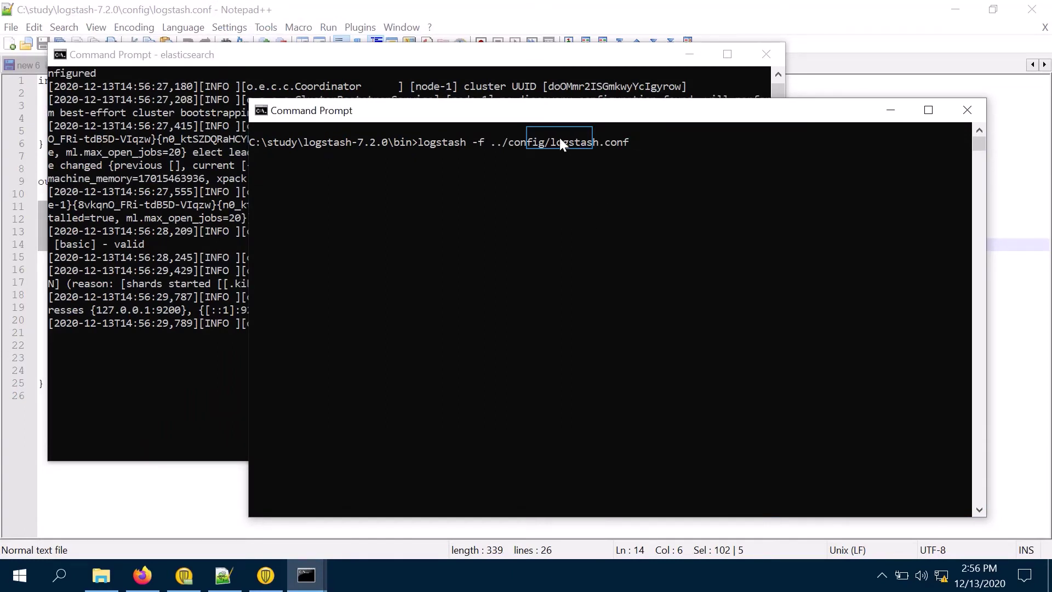
{"action": "left_click", "coordinate": [674, 143]}
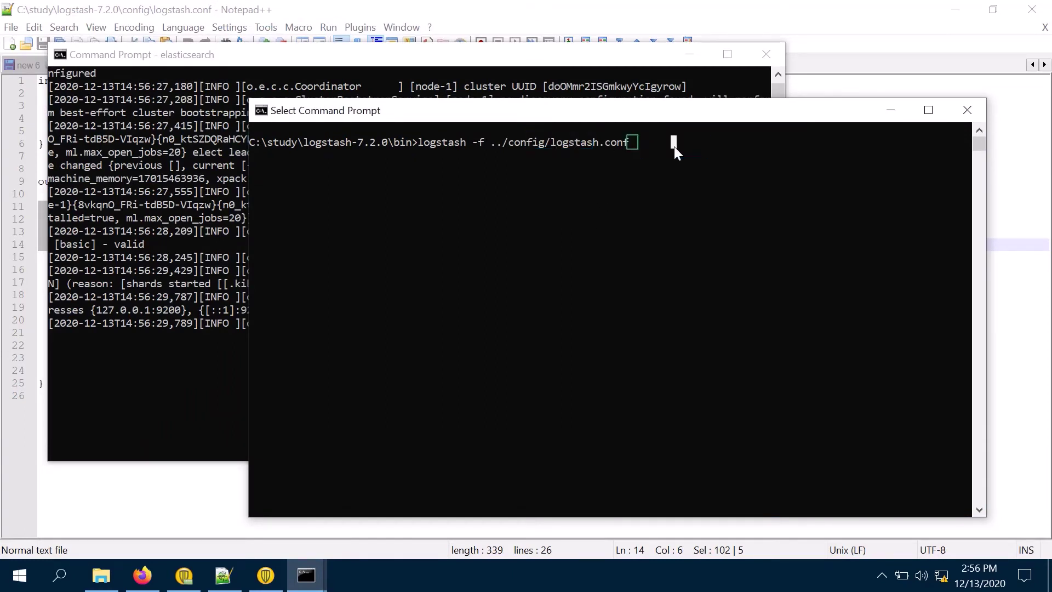
{"action": "key", "text": "Return"}
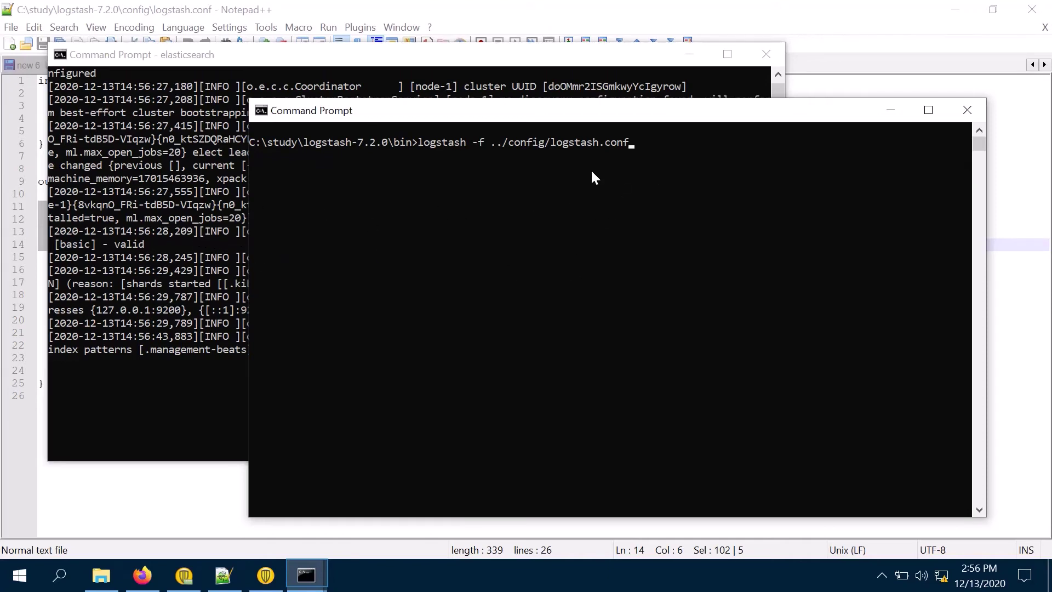
{"action": "left_click", "coordinate": [306, 575]}
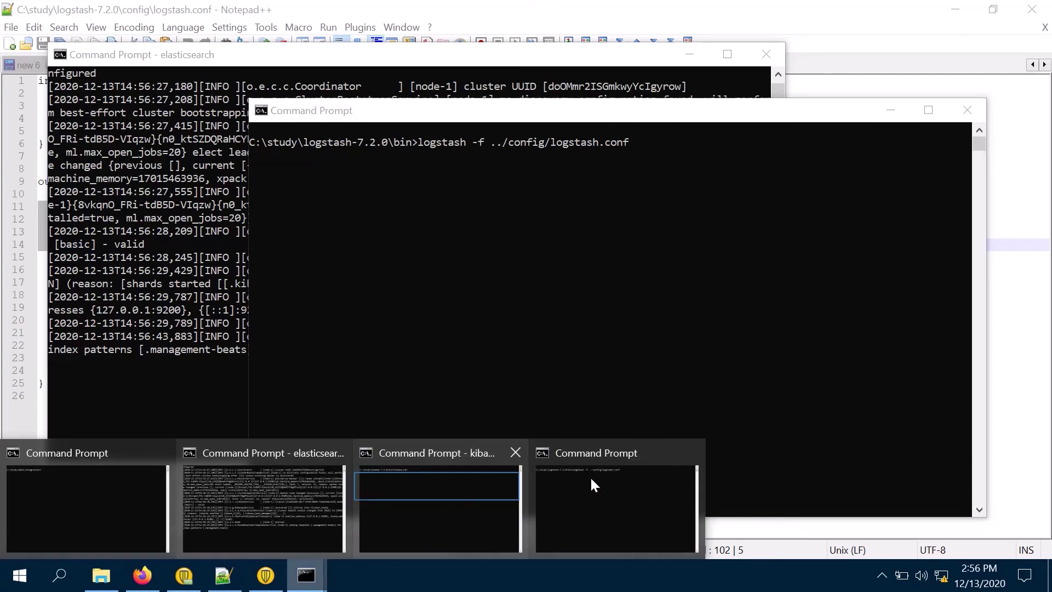
{"action": "left_click", "coordinate": [494, 489]}
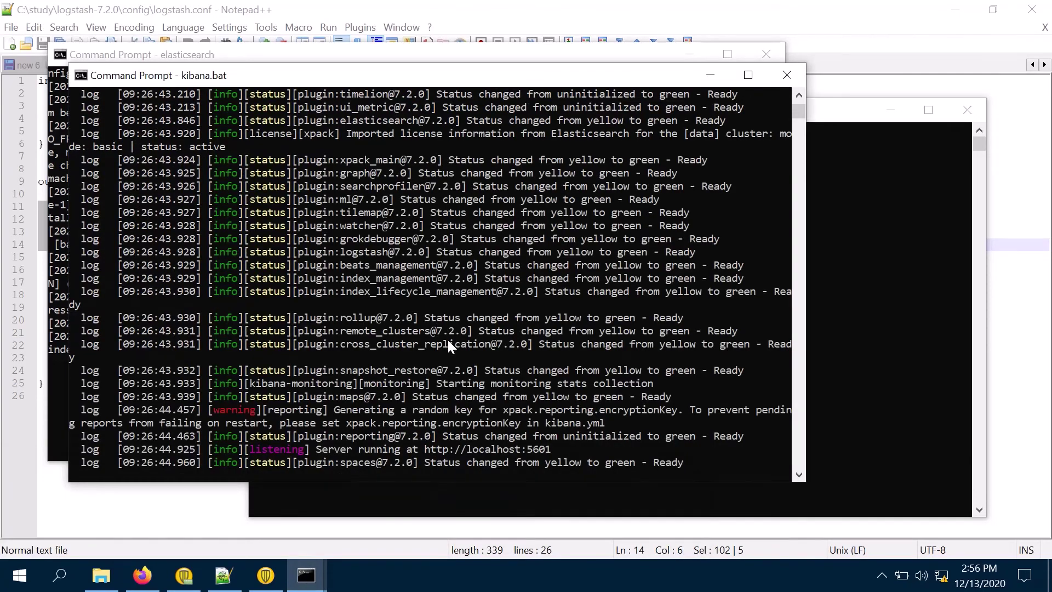
{"action": "scroll", "coordinate": [569, 290], "scroll_direction": "down", "scroll_amount": 3}
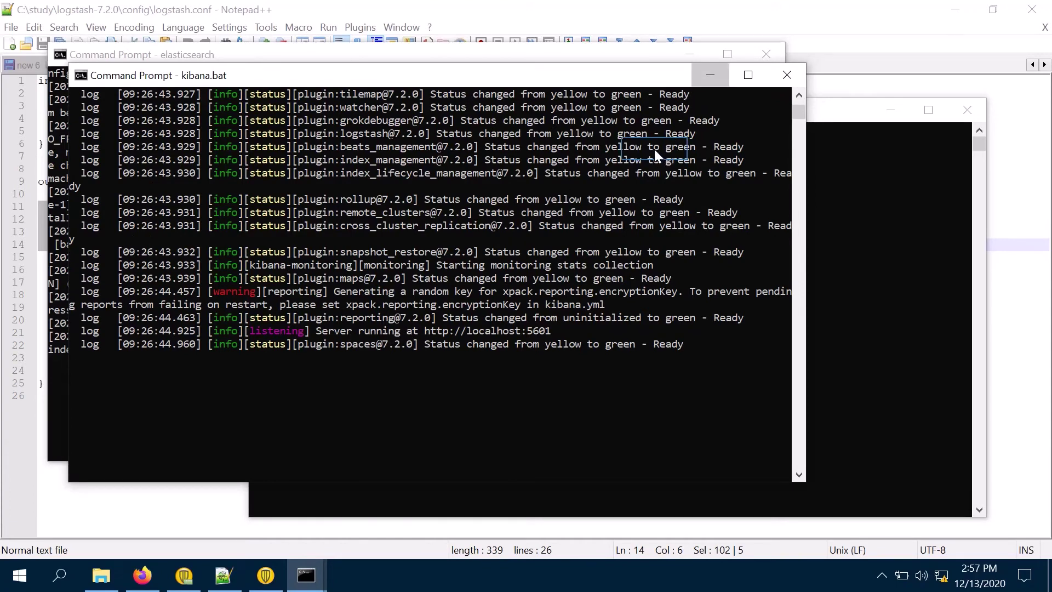
{"action": "key", "text": "super+Down"}
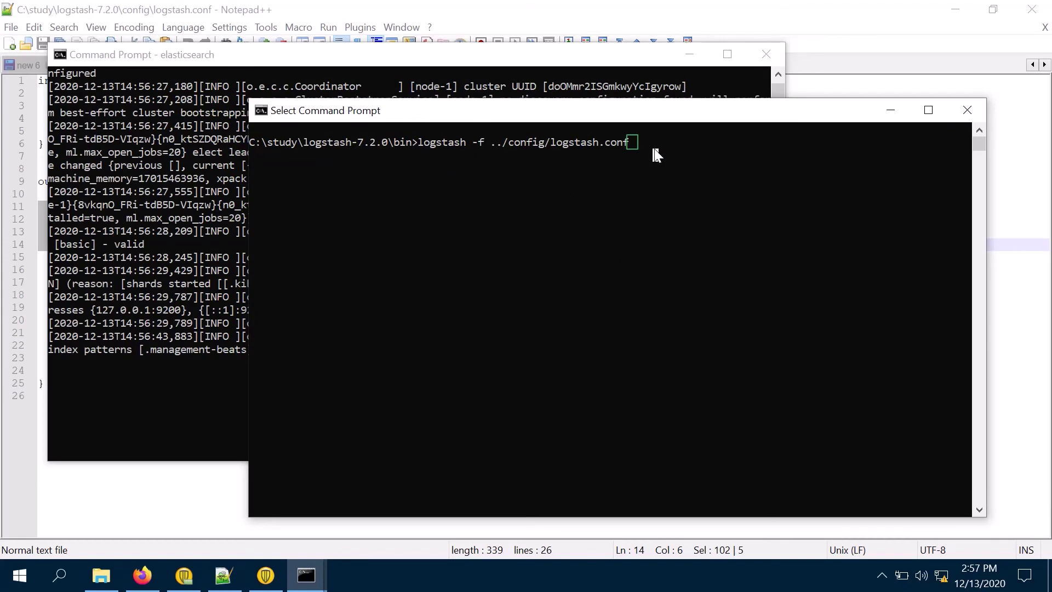
{"action": "key", "text": "Escape"}
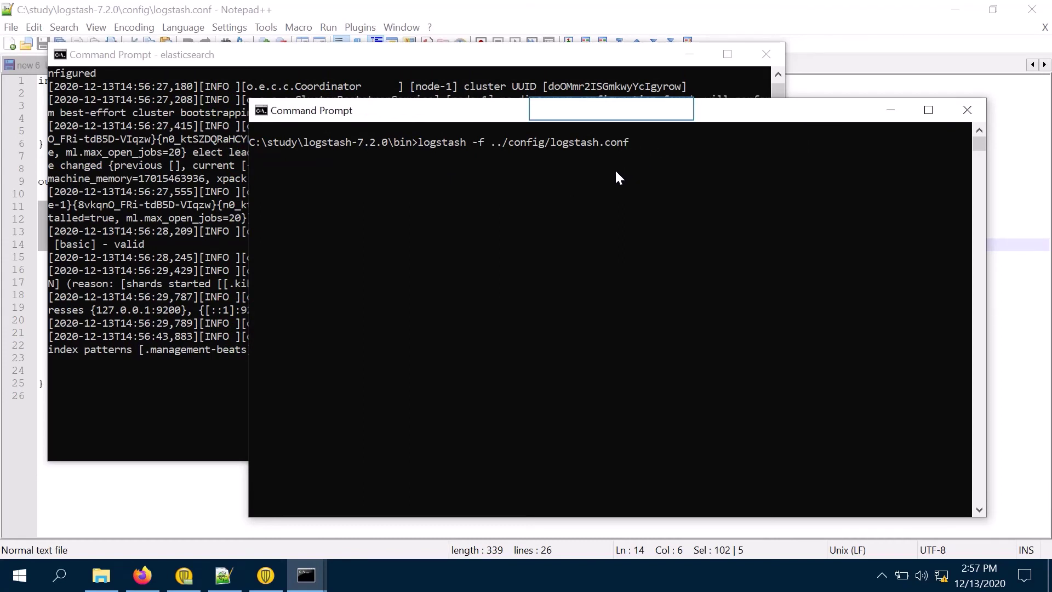
{"action": "left_click_drag", "start_coordinate": [614, 115], "coordinate": [557, 88]}
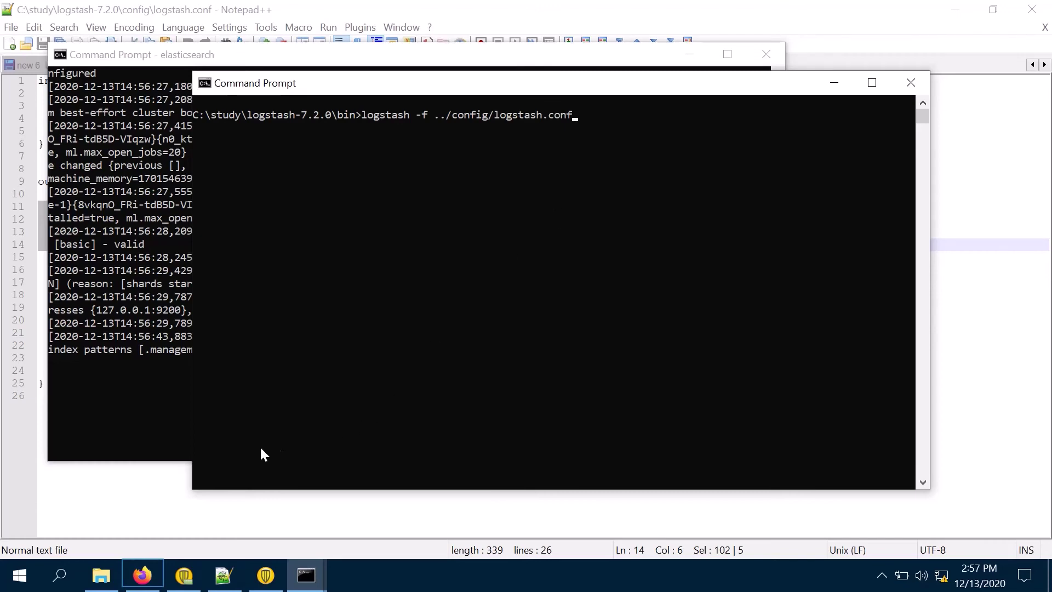
Step: Reload Kibana, check the empty Index Management page, and return to the Logstash console
{"action": "left_click", "coordinate": [143, 576]}
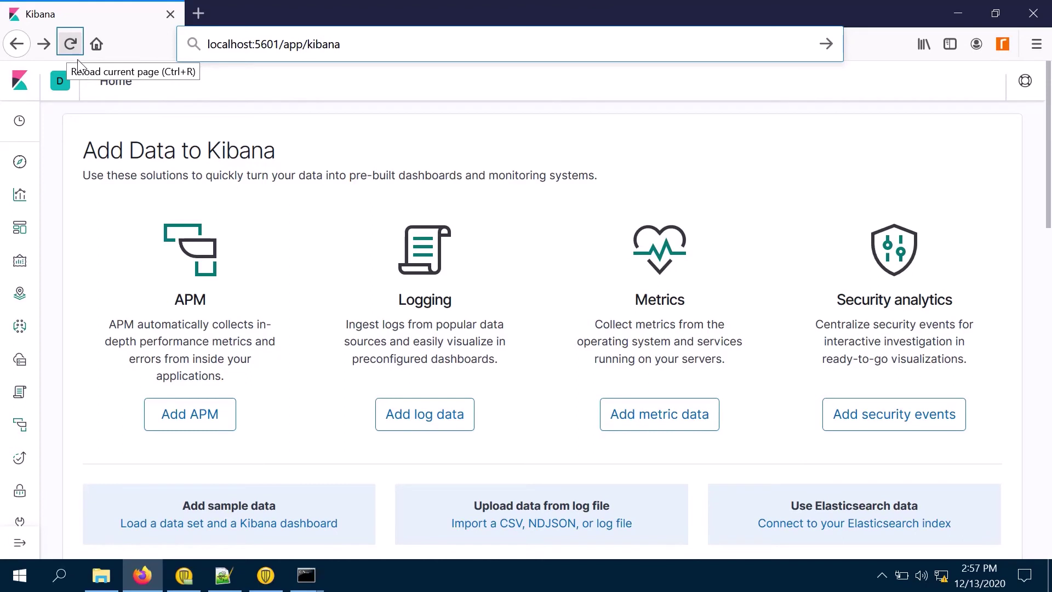
{"action": "left_click", "coordinate": [70, 45]}
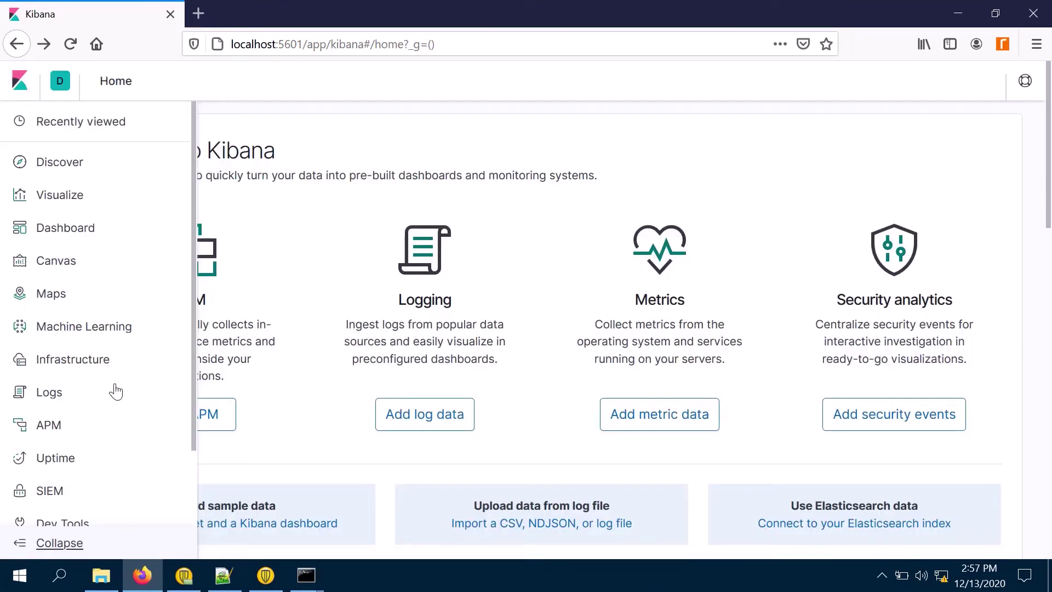
{"action": "scroll", "coordinate": [115, 502], "scroll_direction": "down", "scroll_amount": 6}
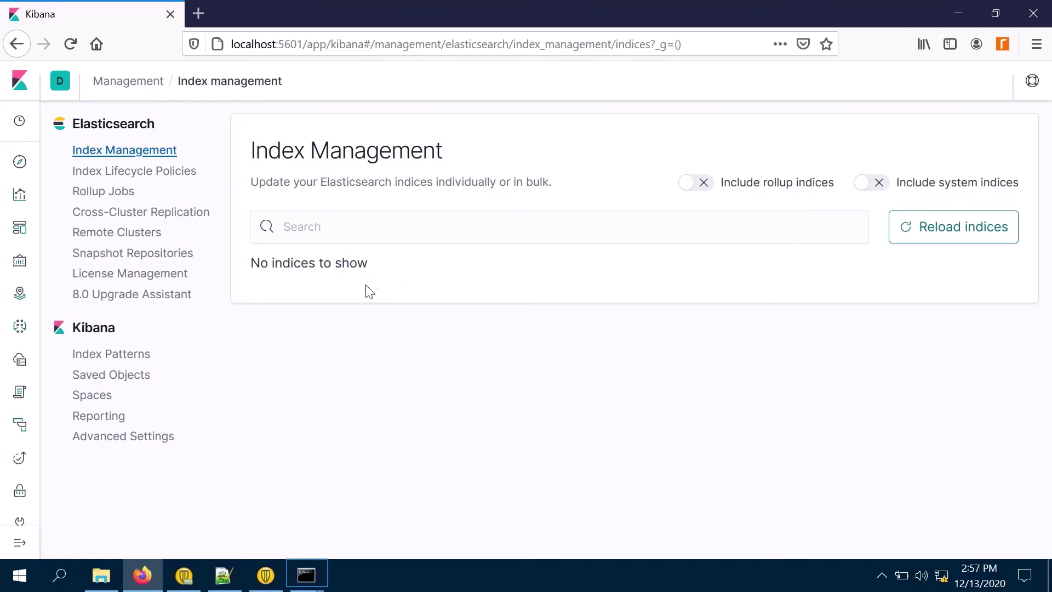
{"action": "left_click", "coordinate": [318, 576]}
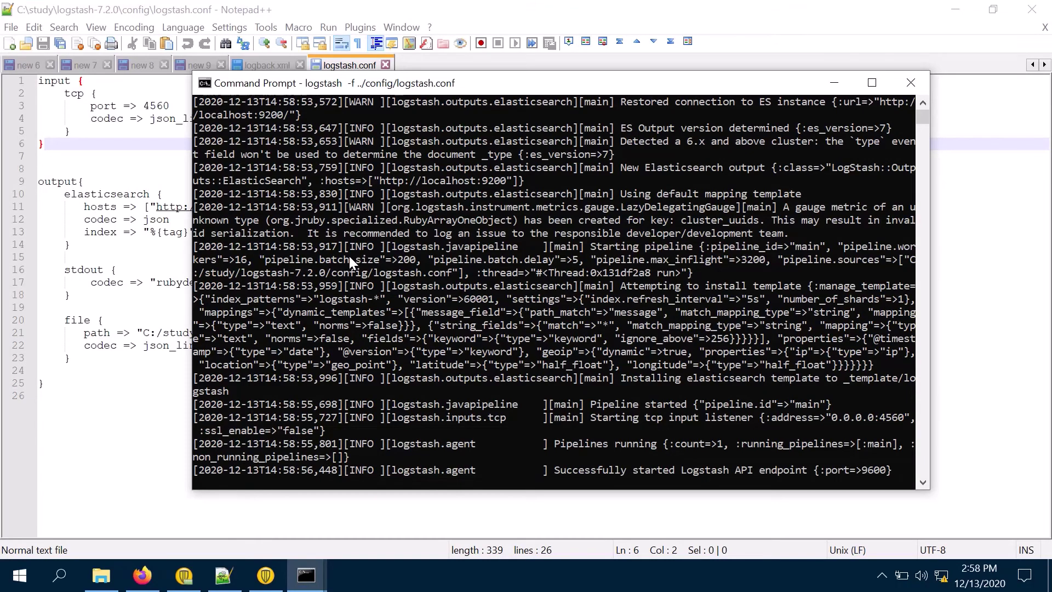
Step: Confirm Logstash listens on port 4560, then run spoon.bat in the data-integration console
{"action": "scroll", "coordinate": [656, 285], "scroll_direction": "up", "scroll_amount": 1}
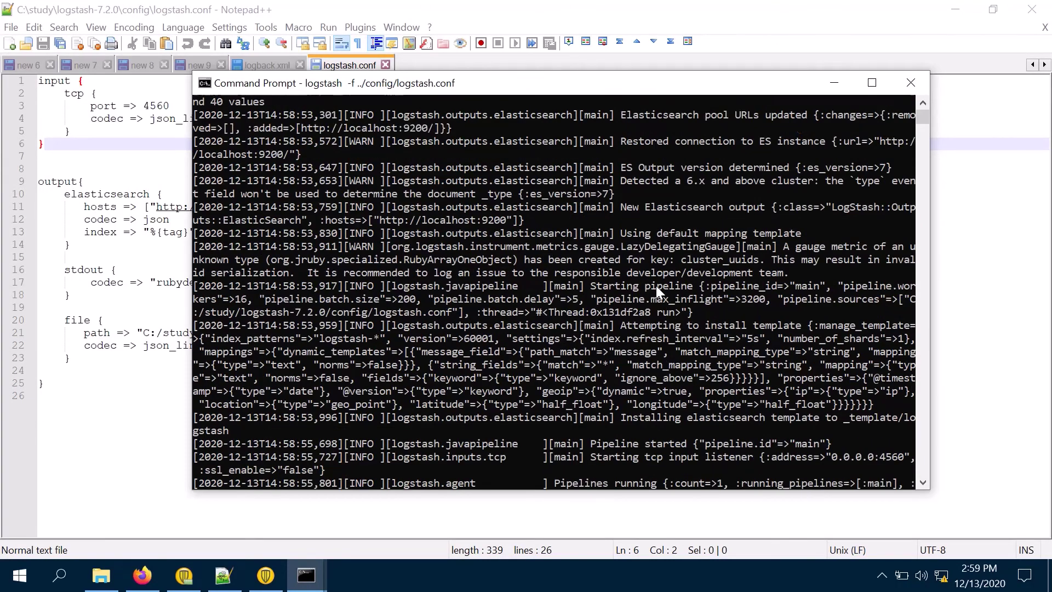
{"action": "scroll", "coordinate": [656, 284], "scroll_direction": "down", "scroll_amount": 4}
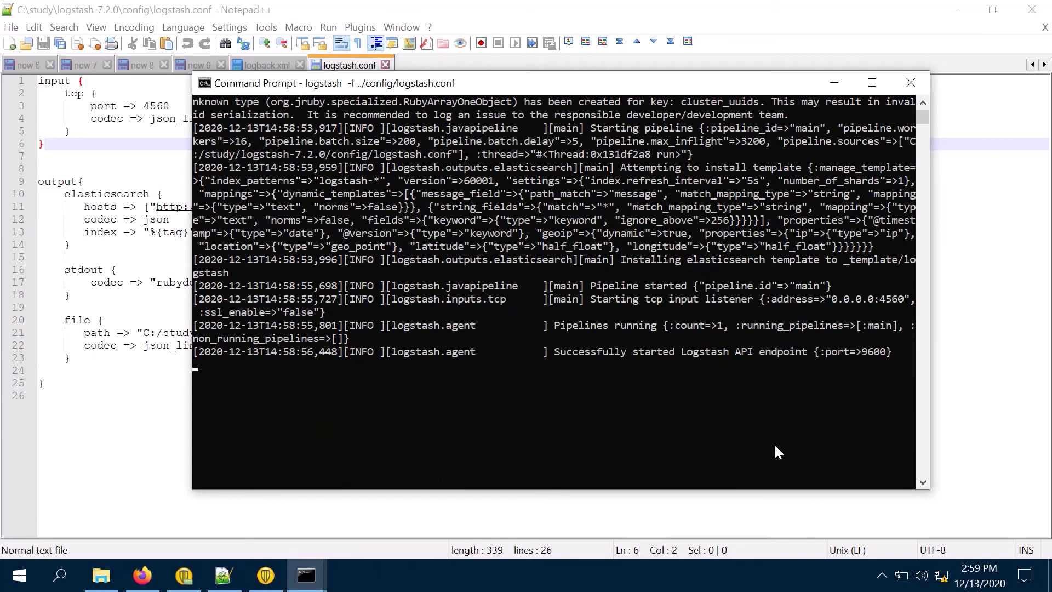
{"action": "double_click", "coordinate": [882, 297]}
{"action": "mouse_move", "coordinate": [300, 579]}
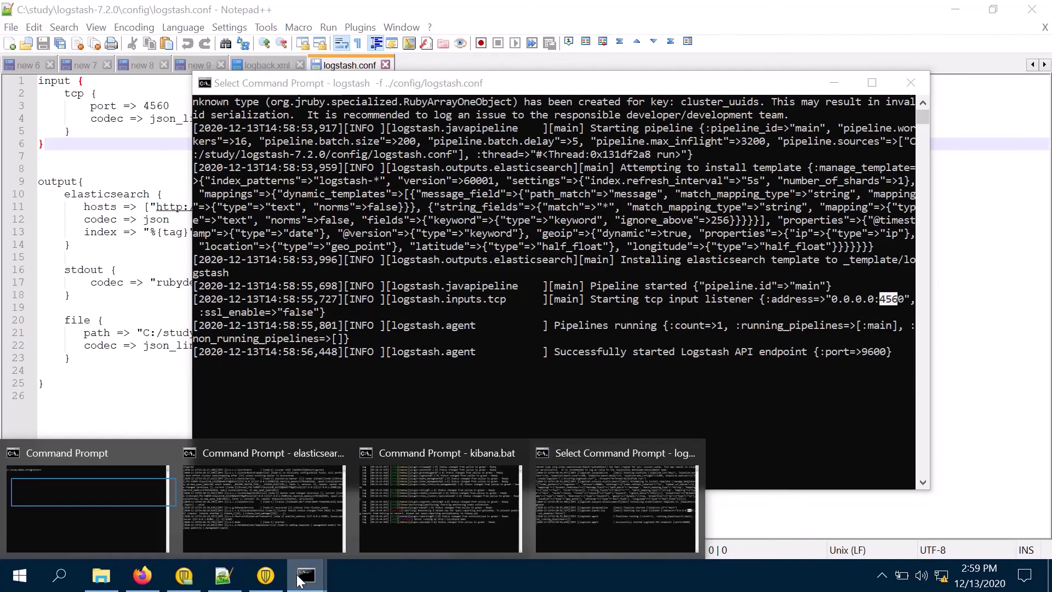
{"action": "left_click", "coordinate": [121, 479]}
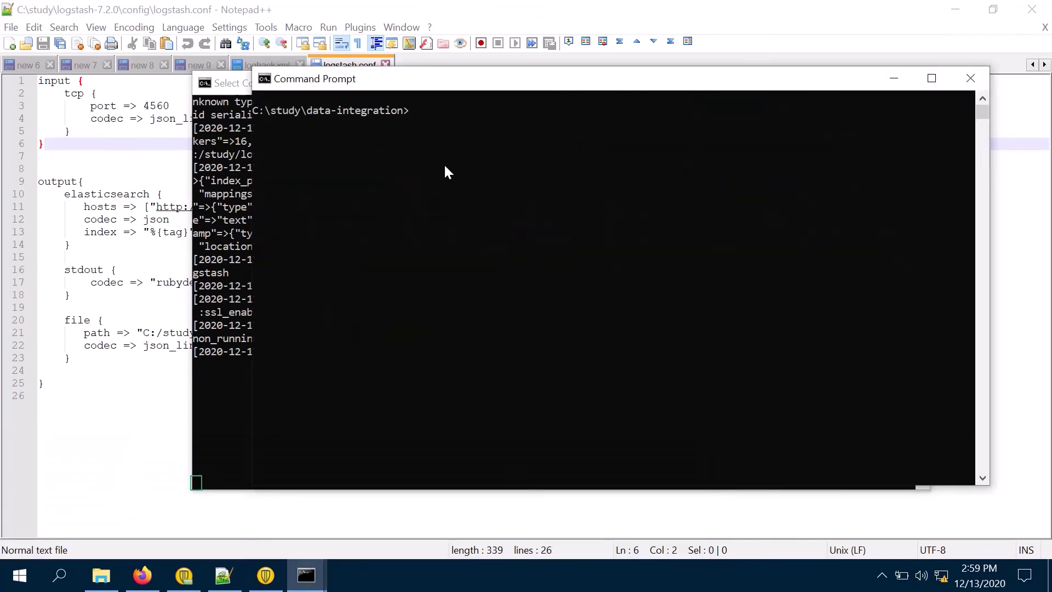
{"action": "type", "text": "spoon.bat"}
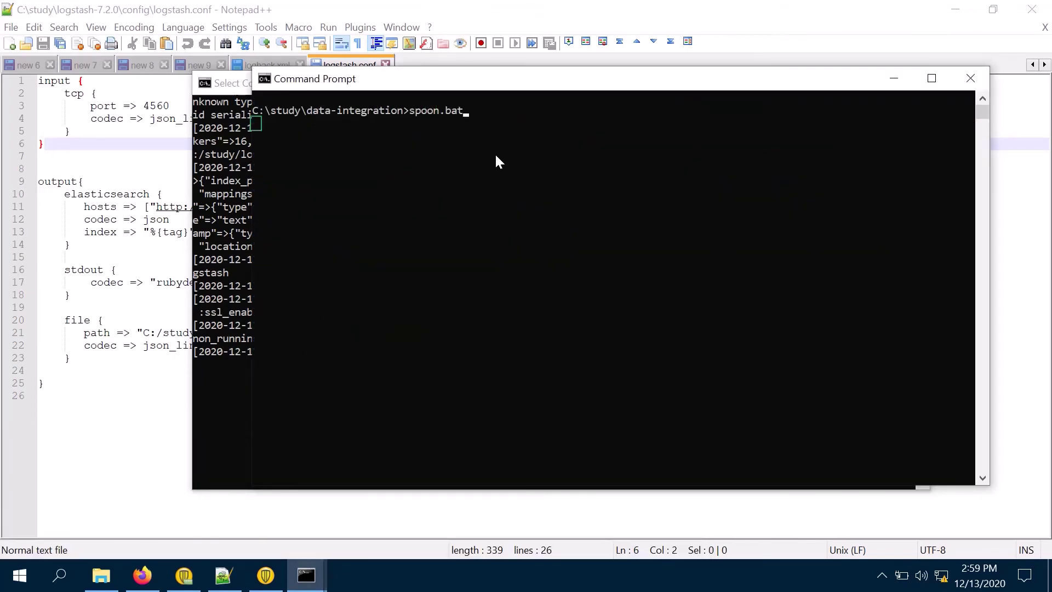
{"action": "key", "text": "Return"}
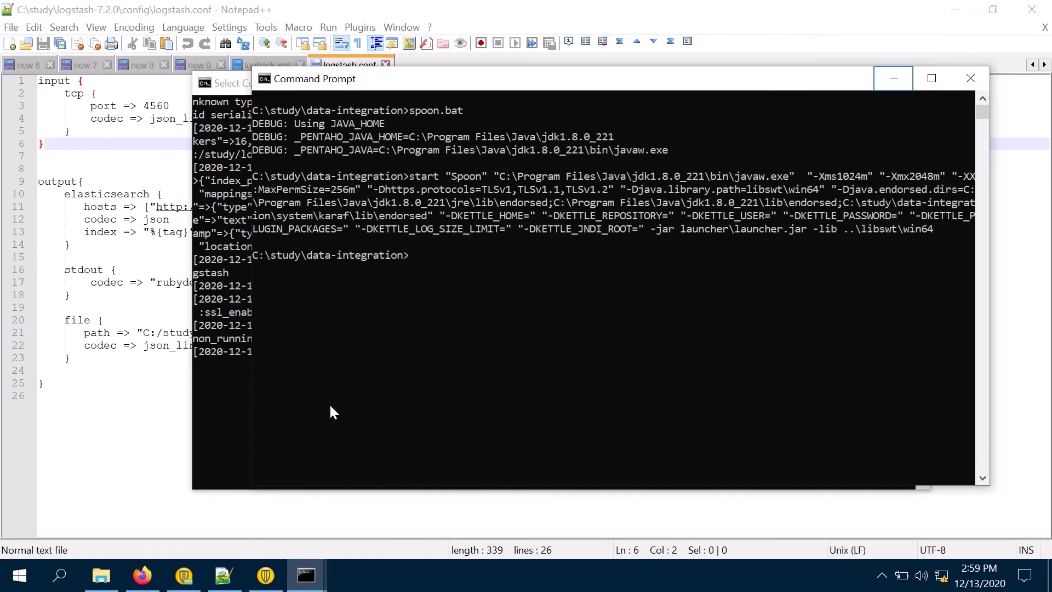
Step: Minimize the data-integration and Logstash consoles and bring Kibana forward in the browser
{"action": "left_click", "coordinate": [891, 88]}
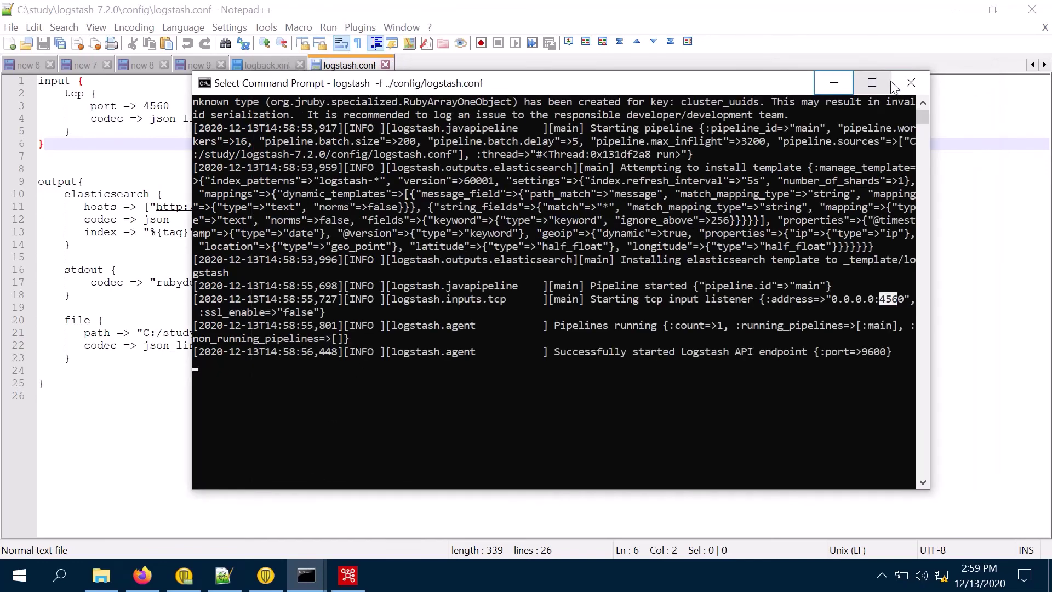
{"action": "left_click", "coordinate": [833, 88]}
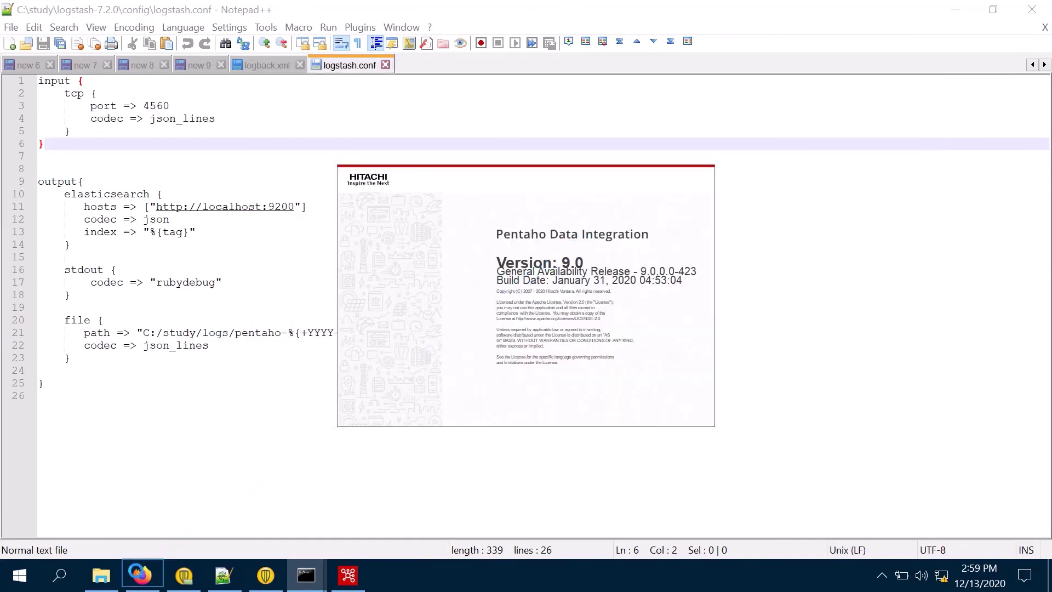
{"action": "left_click", "coordinate": [141, 575]}
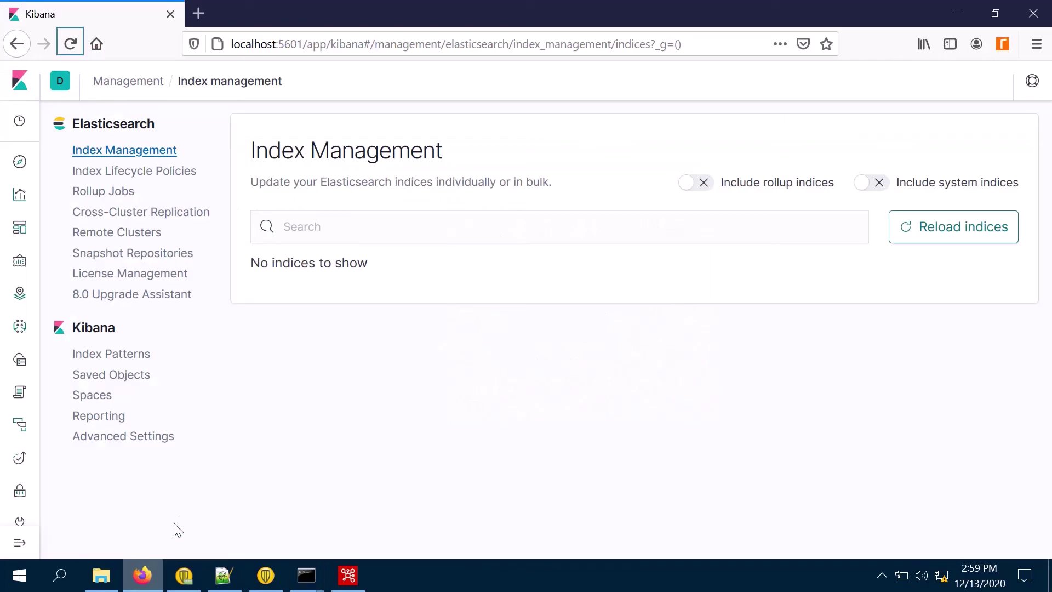
Step: Refresh Index Management to see pentaho-app-services with 747 documents, check the Logstash output, then go to Index Patterns
{"action": "left_click", "coordinate": [71, 43]}
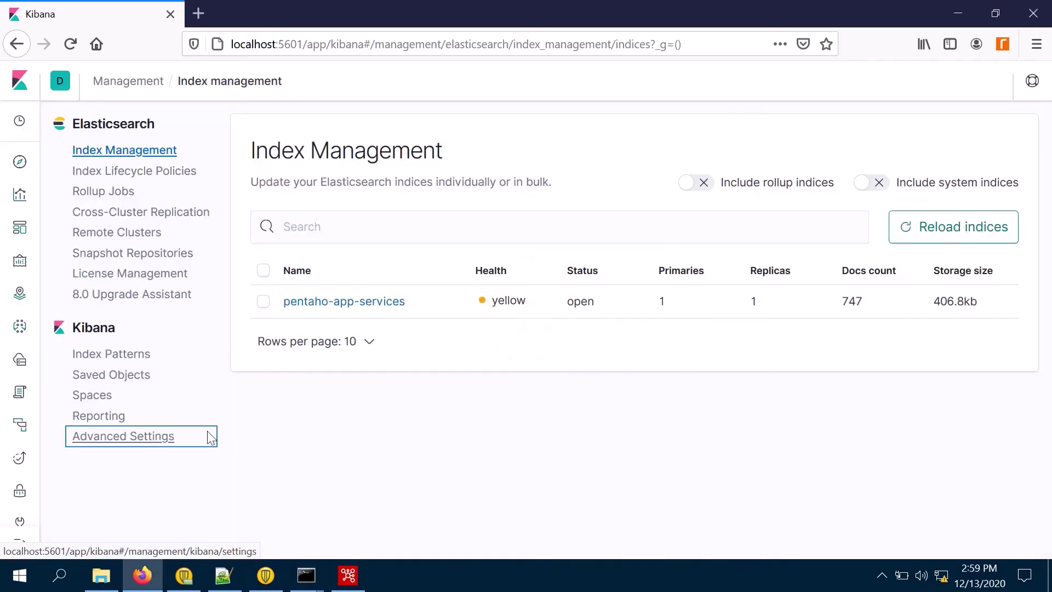
{"action": "left_click", "coordinate": [188, 434]}
{"action": "key", "text": "alt+Tab"}
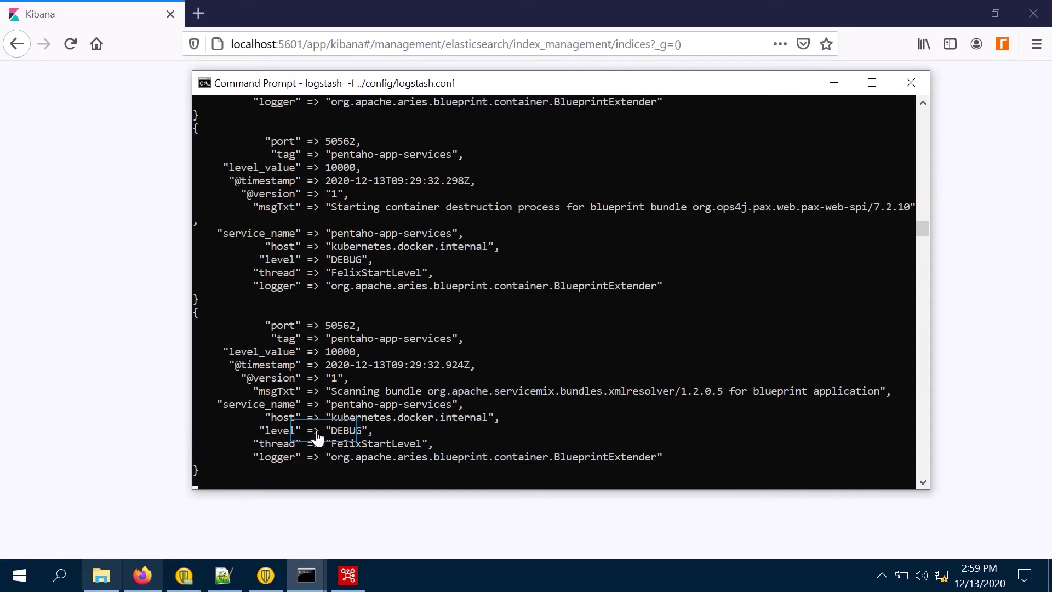
{"action": "key", "text": "alt+Tab"}
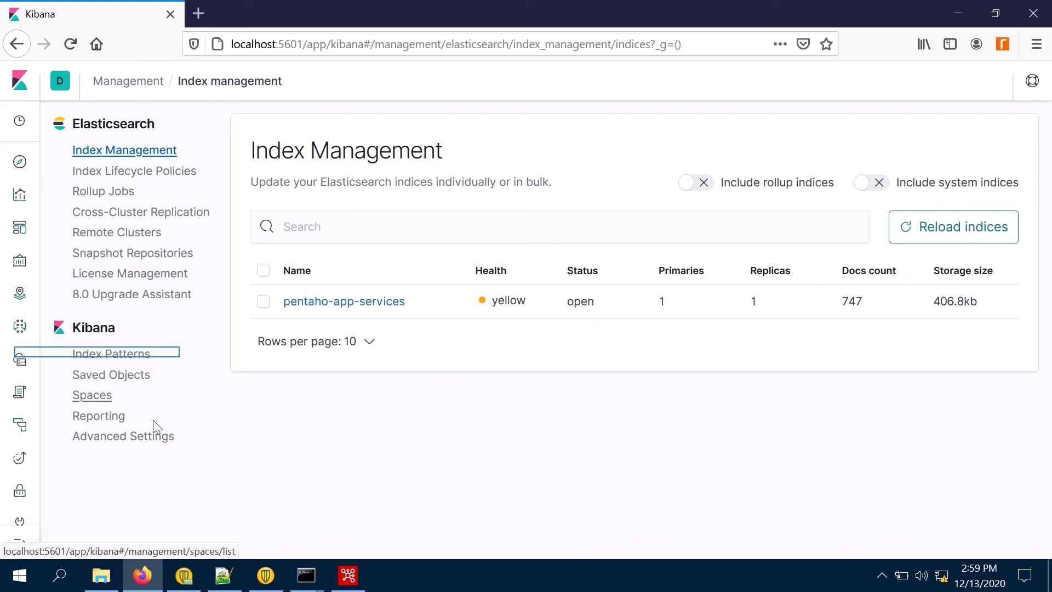
{"action": "left_click", "coordinate": [101, 354]}
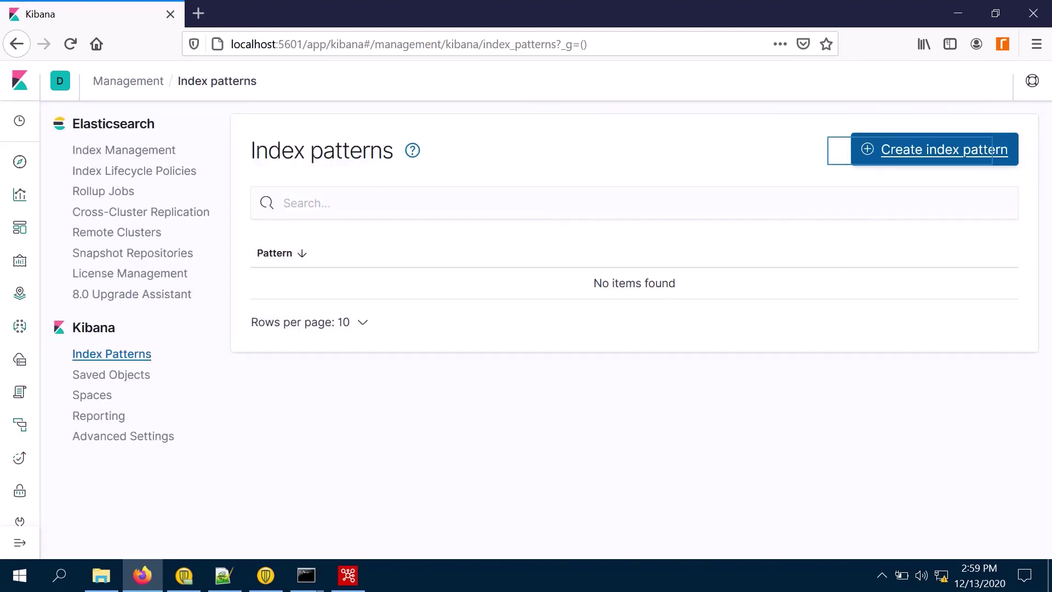
Step: Start a new index pattern and paste 'pentaho-app-services' as the pattern name
{"action": "left_click", "coordinate": [914, 160]}
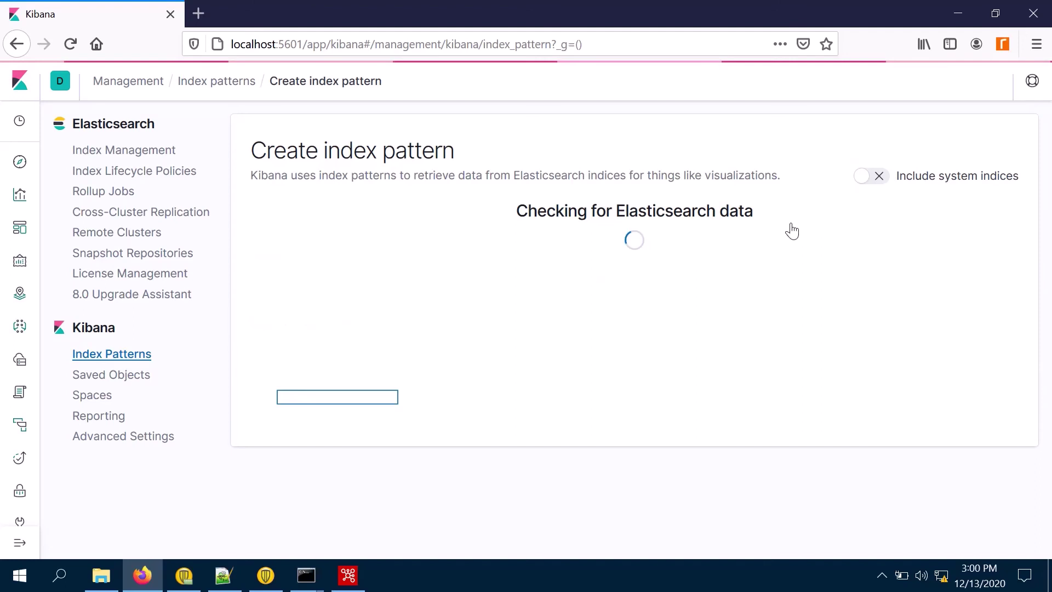
{"action": "triple_click", "coordinate": [336, 397]}
{"action": "key", "text": "ctrl+c"}
{"action": "right_click", "coordinate": [369, 403]}
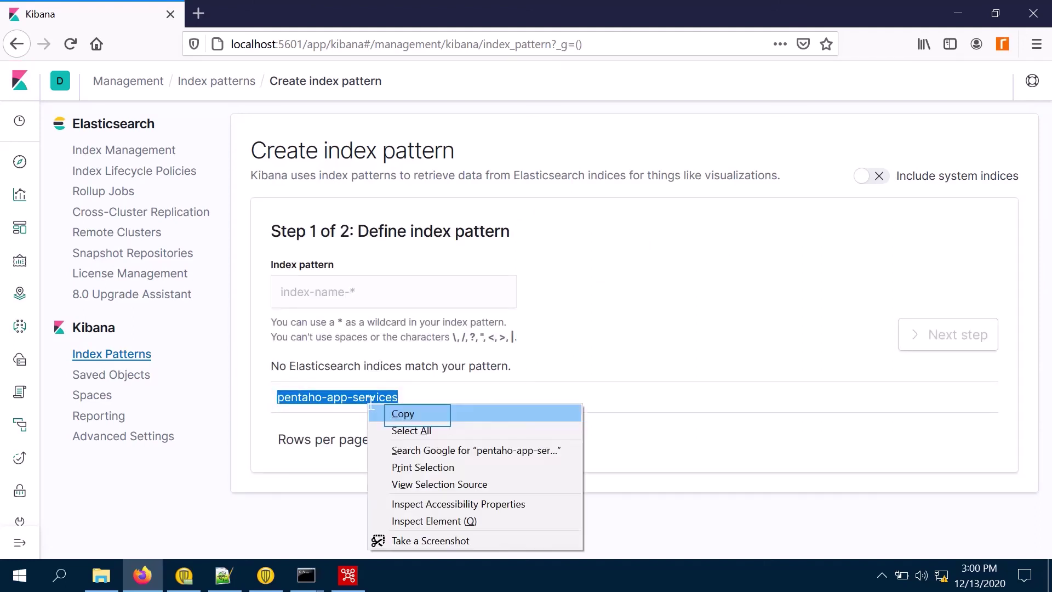
{"action": "left_click", "coordinate": [403, 413]}
{"action": "left_click", "coordinate": [307, 291]}
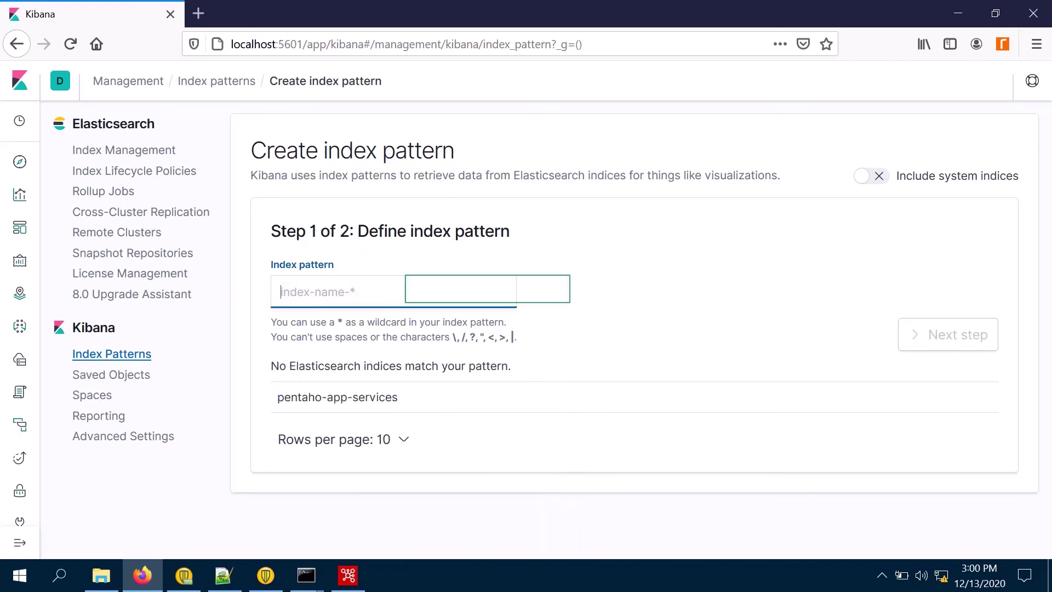
{"action": "key", "text": "ctrl+v"}
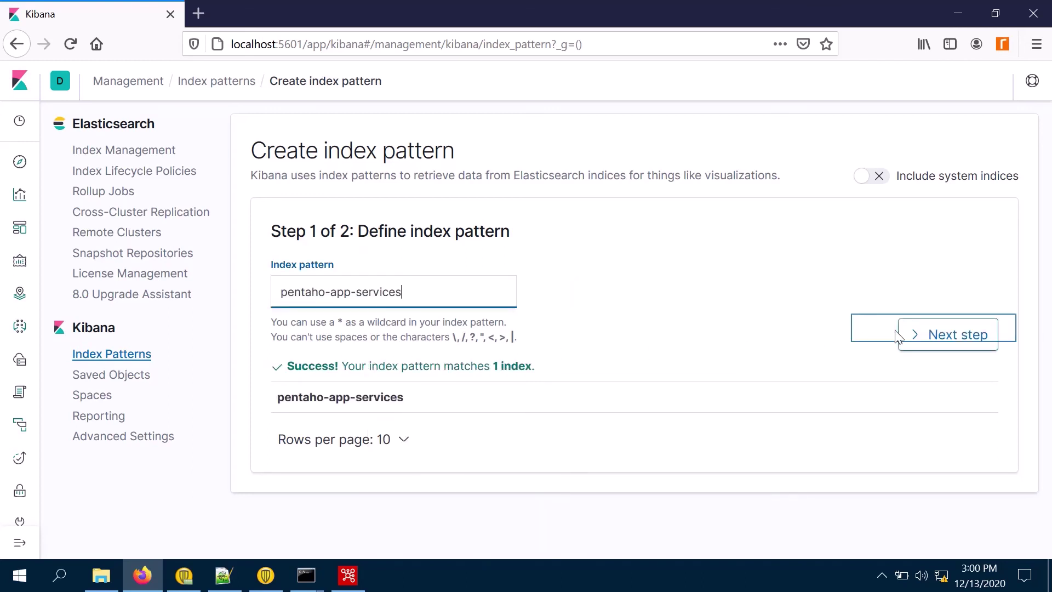
{"action": "left_click", "coordinate": [922, 335]}
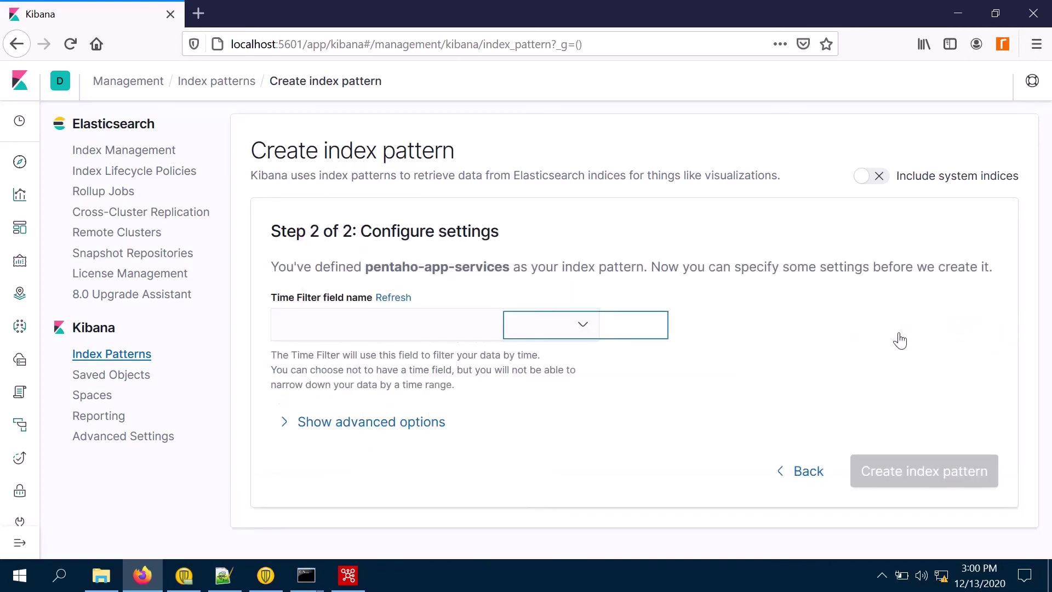
{"action": "left_click", "coordinate": [585, 330]}
{"action": "left_click", "coordinate": [345, 374]}
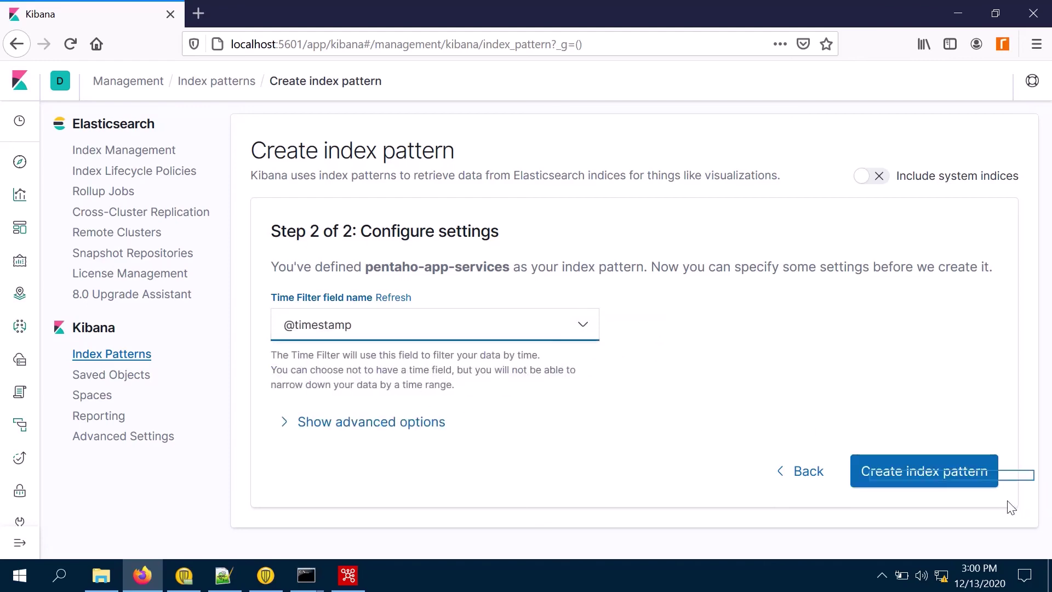
{"action": "left_click", "coordinate": [952, 476]}
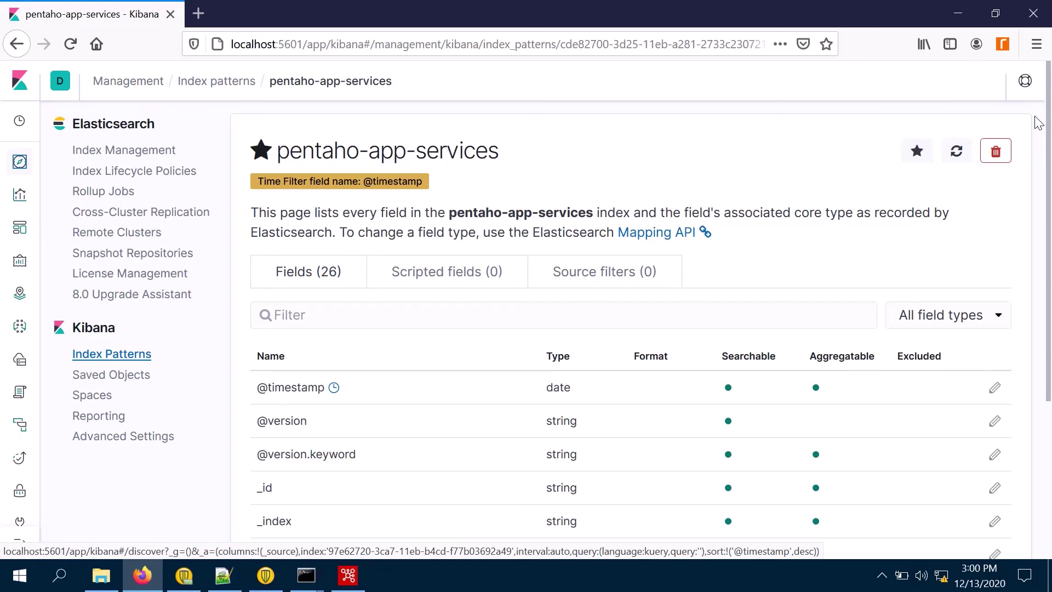
Step: Browse the pentaho-app-services log entries in Discover after dismissing the index pattern notice
{"action": "left_click", "coordinate": [20, 171]}
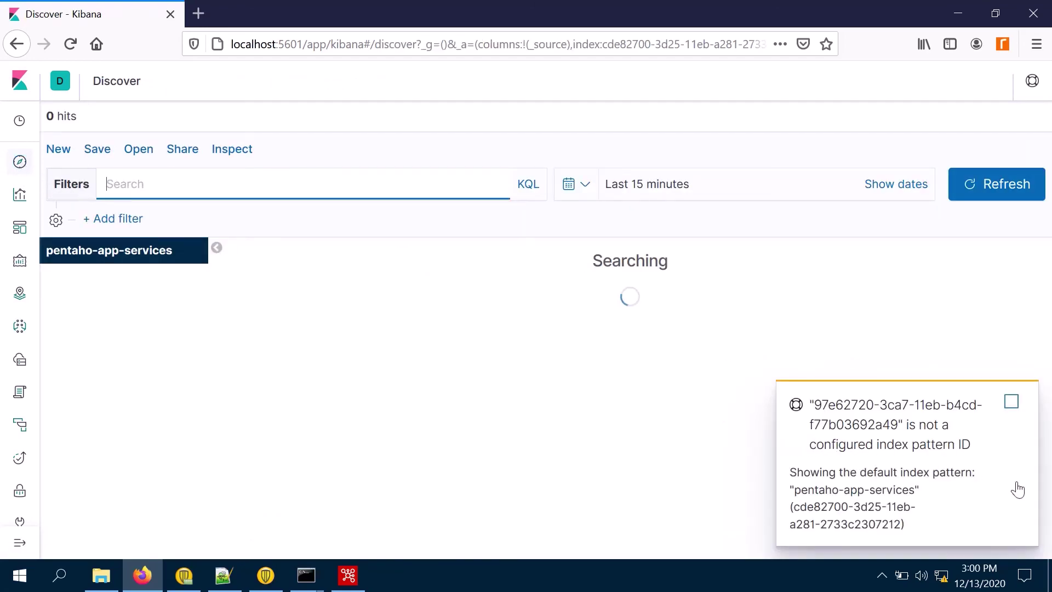
{"action": "left_click", "coordinate": [1012, 402]}
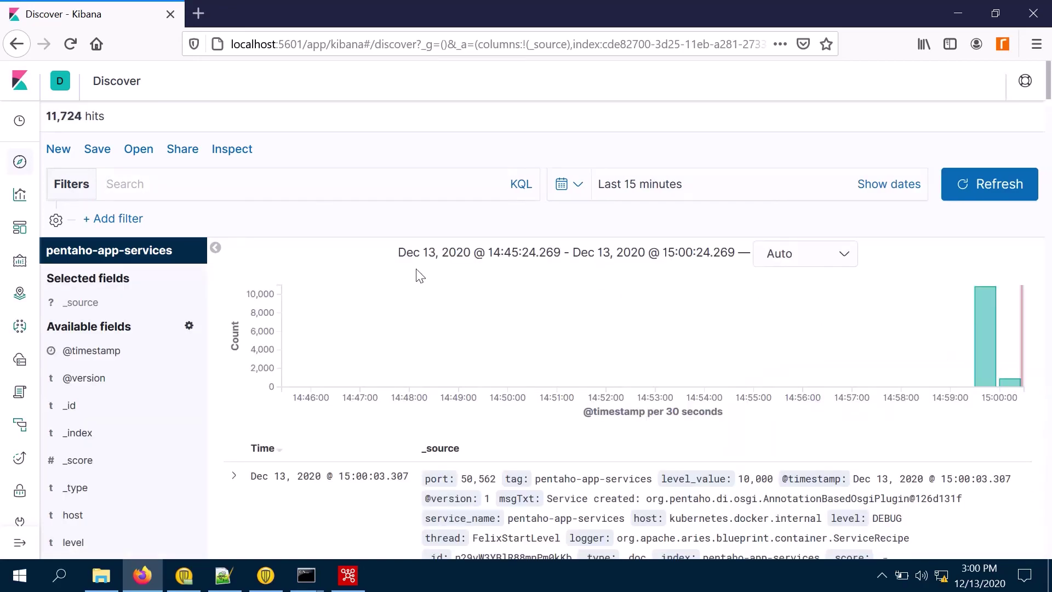
{"action": "scroll", "coordinate": [421, 291], "scroll_direction": "down", "scroll_amount": 7}
{"action": "scroll", "coordinate": [423, 302], "scroll_direction": "up", "scroll_amount": 4}
{"action": "scroll", "coordinate": [424, 311], "scroll_direction": "down", "scroll_amount": 3}
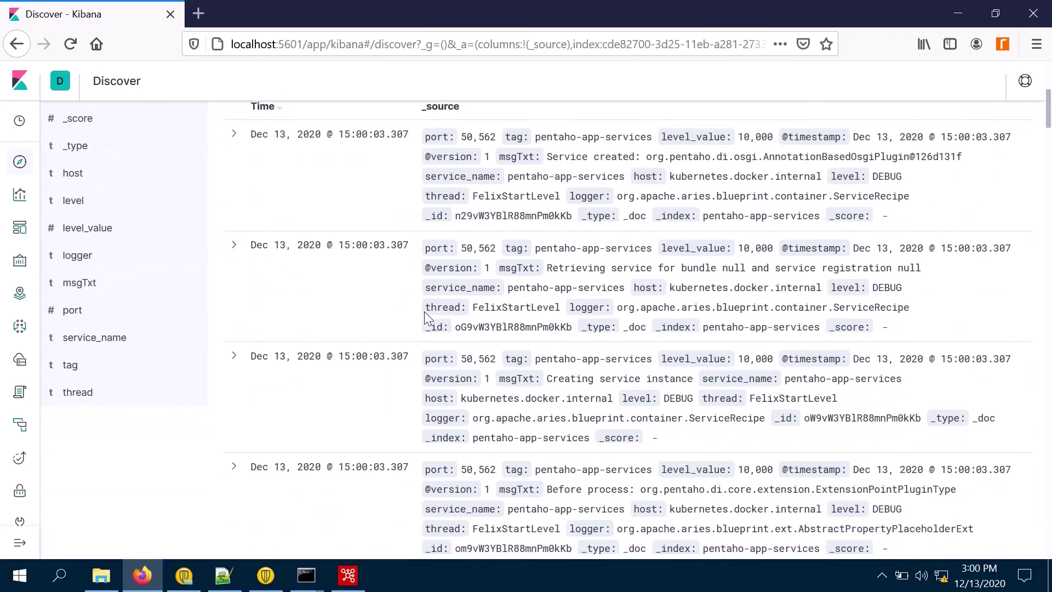
{"action": "scroll", "coordinate": [430, 312], "scroll_direction": "up", "scroll_amount": 3}
Step: Expand the first log document to review all its fields, then collapse it
{"action": "left_click", "coordinate": [235, 221]}
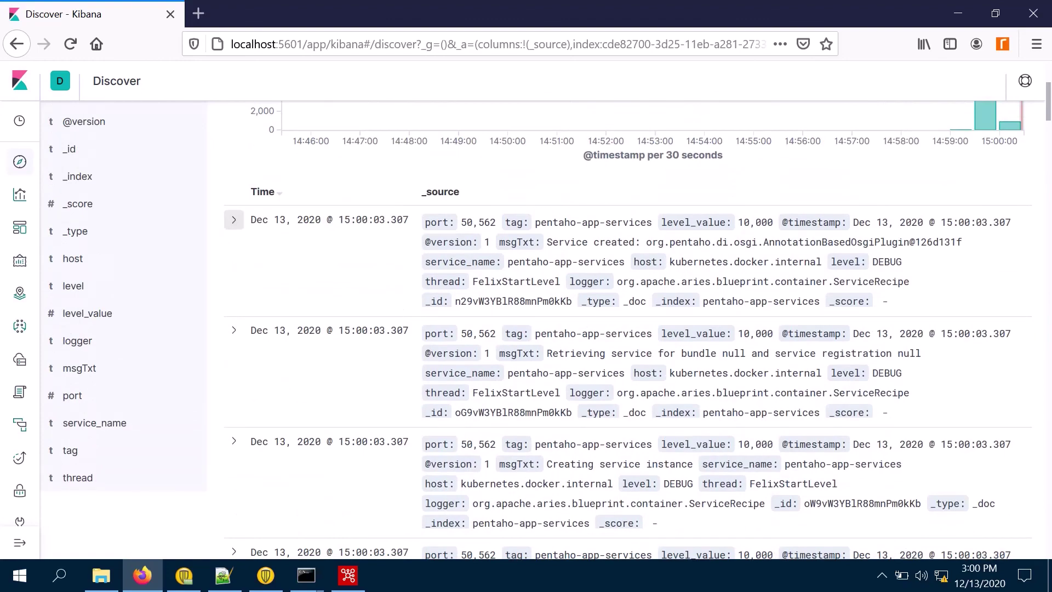
{"action": "scroll", "coordinate": [369, 335], "scroll_direction": "down", "scroll_amount": 10}
{"action": "scroll", "coordinate": [369, 336], "scroll_direction": "up", "scroll_amount": 7}
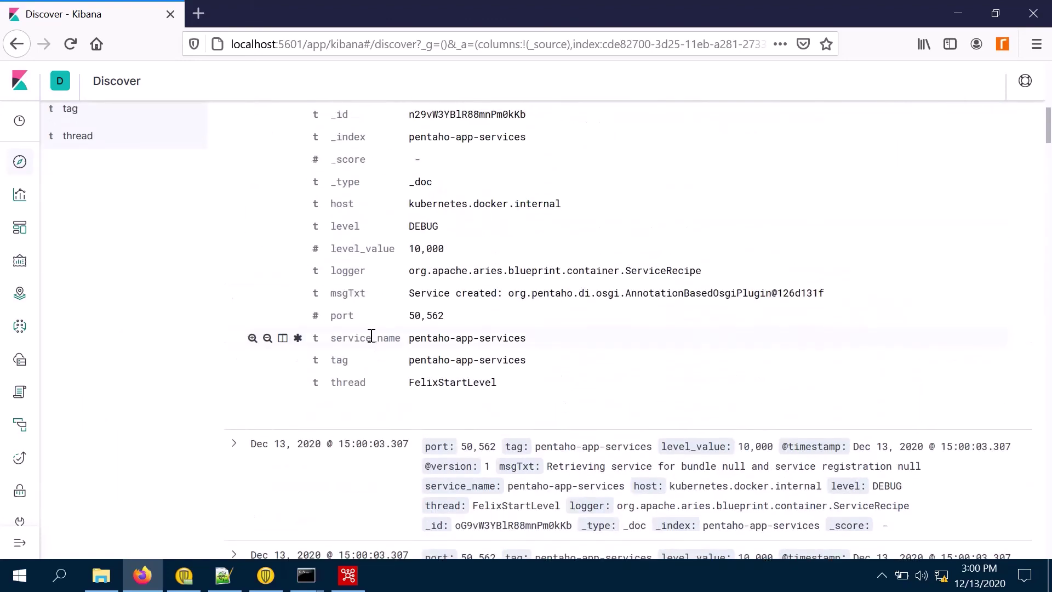
{"action": "scroll", "coordinate": [376, 336], "scroll_direction": "down", "scroll_amount": 3}
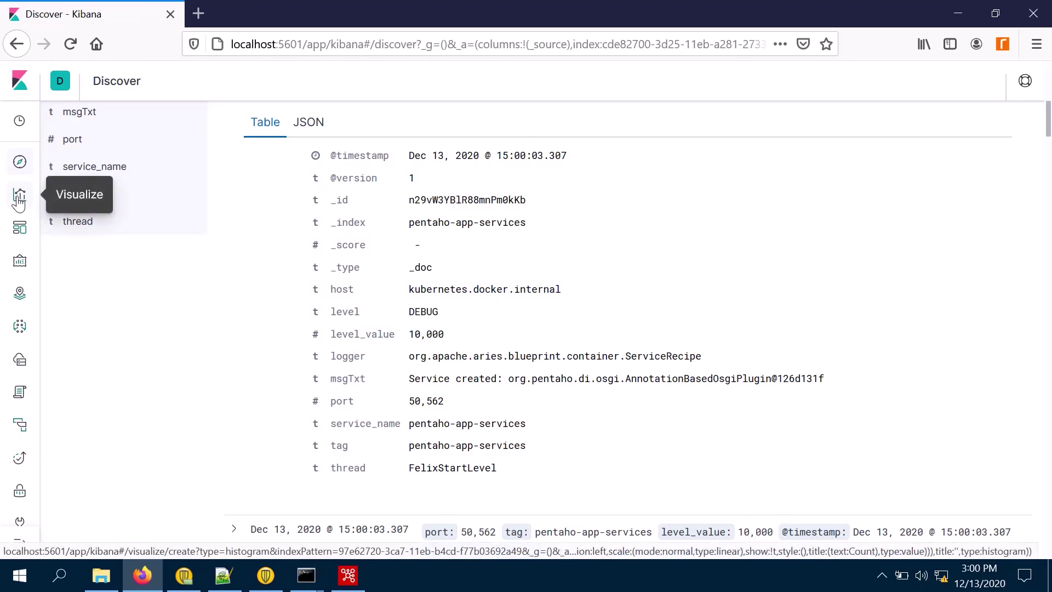
{"action": "scroll", "coordinate": [226, 335], "scroll_direction": "down", "scroll_amount": 1}
{"action": "scroll", "coordinate": [227, 337], "scroll_direction": "down", "scroll_amount": 3}
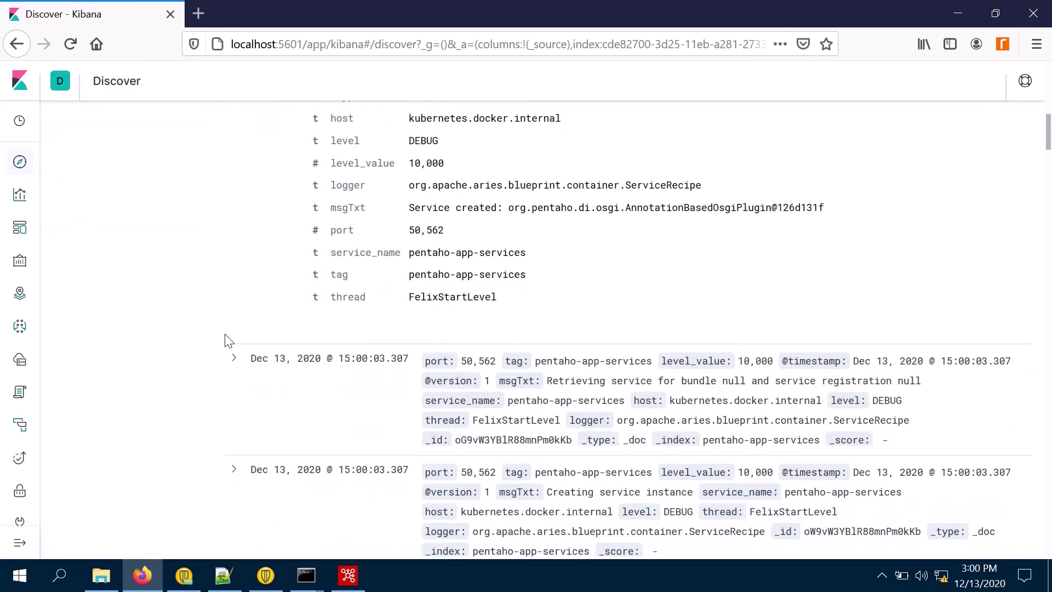
{"action": "scroll", "coordinate": [227, 340], "scroll_direction": "up", "scroll_amount": 4}
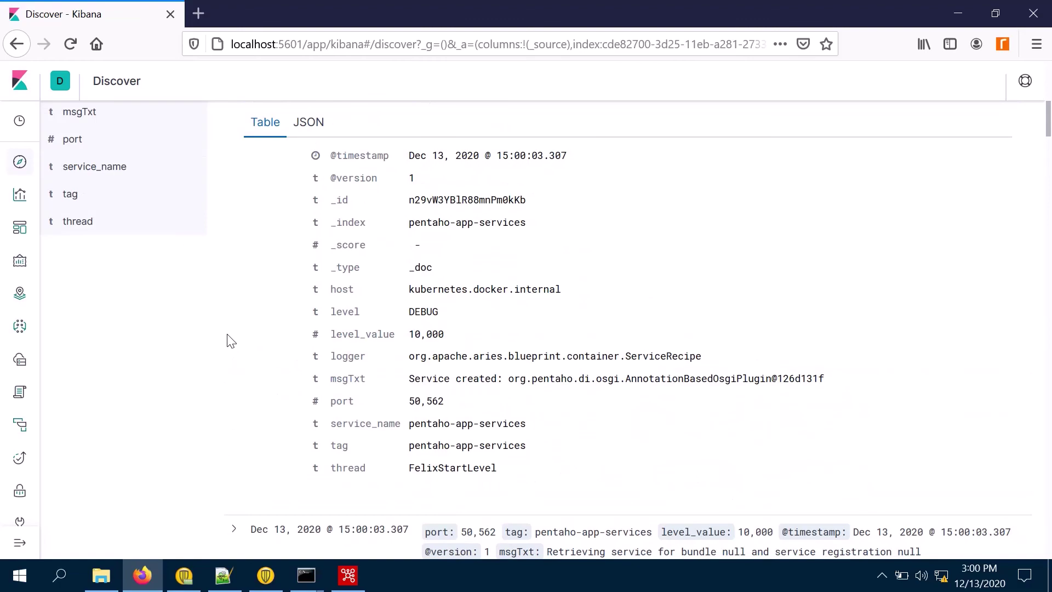
{"action": "scroll", "coordinate": [229, 340], "scroll_direction": "up", "scroll_amount": 4}
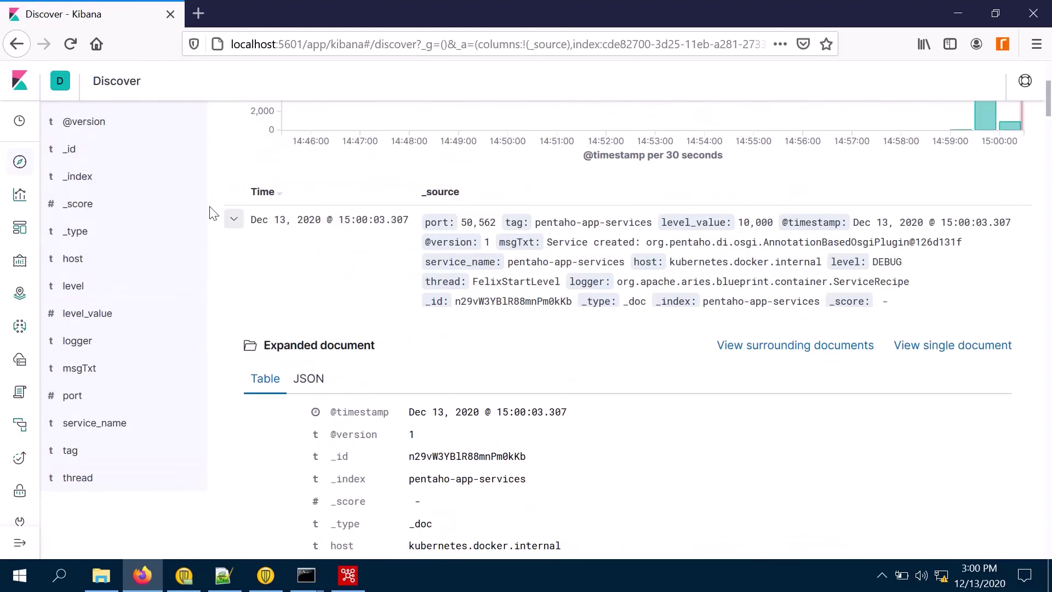
{"action": "left_click", "coordinate": [233, 219]}
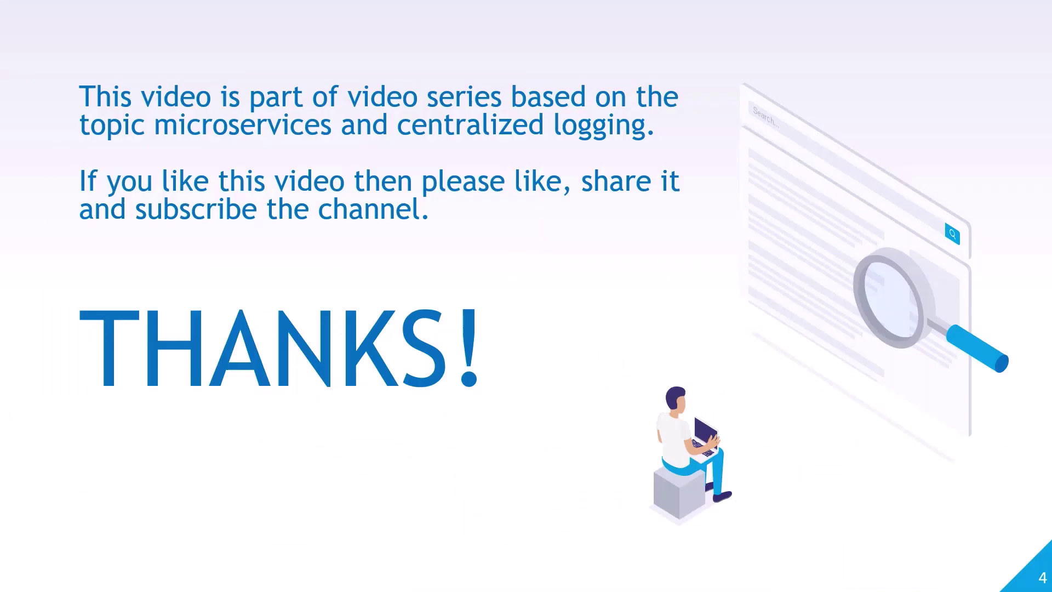